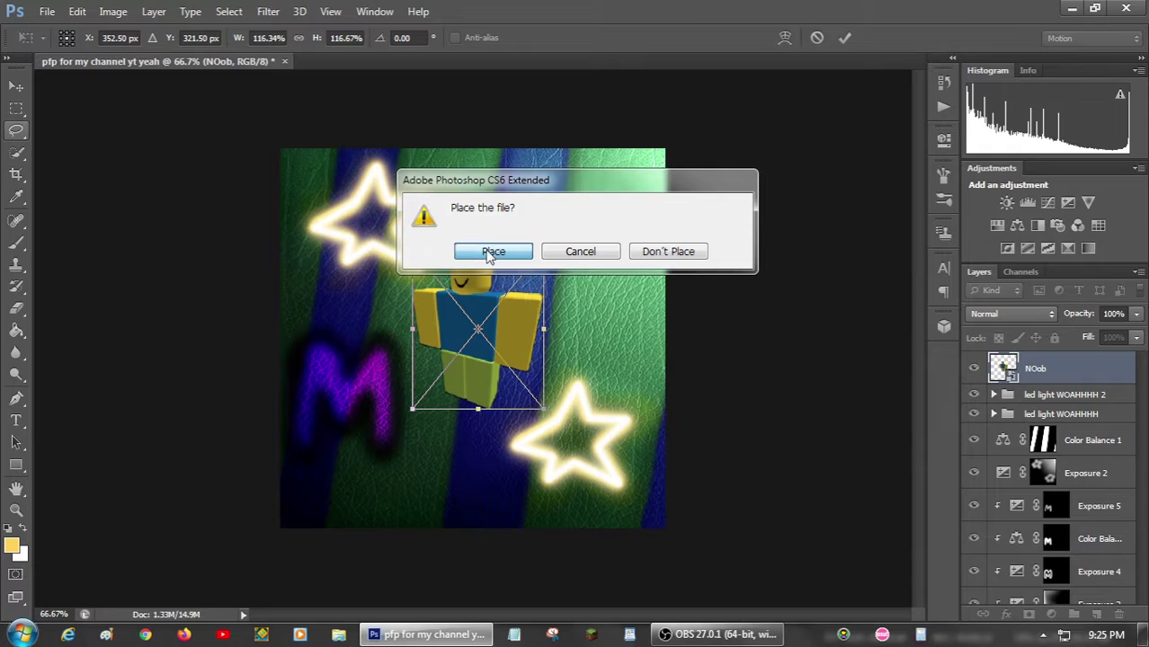
Place the NOob image and paint white around the character on the Exposure 1 and Exposure 3 layer masks.
left_click(490, 251)
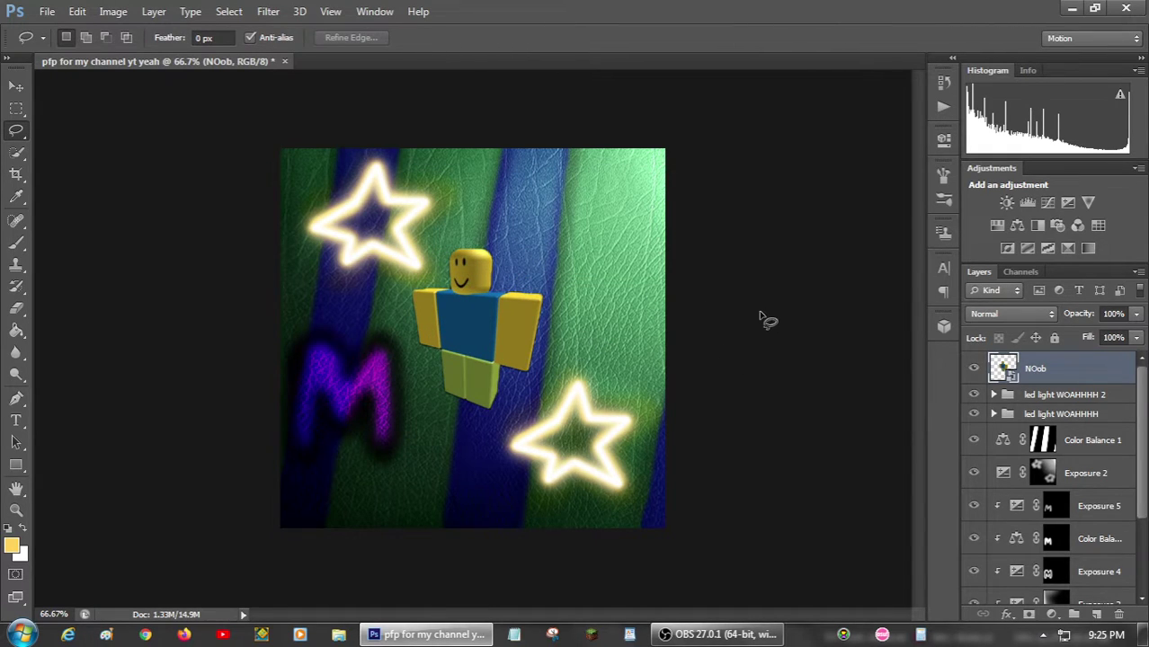
key("ctrl+plus")
scroll(1113, 559, "down", 3)
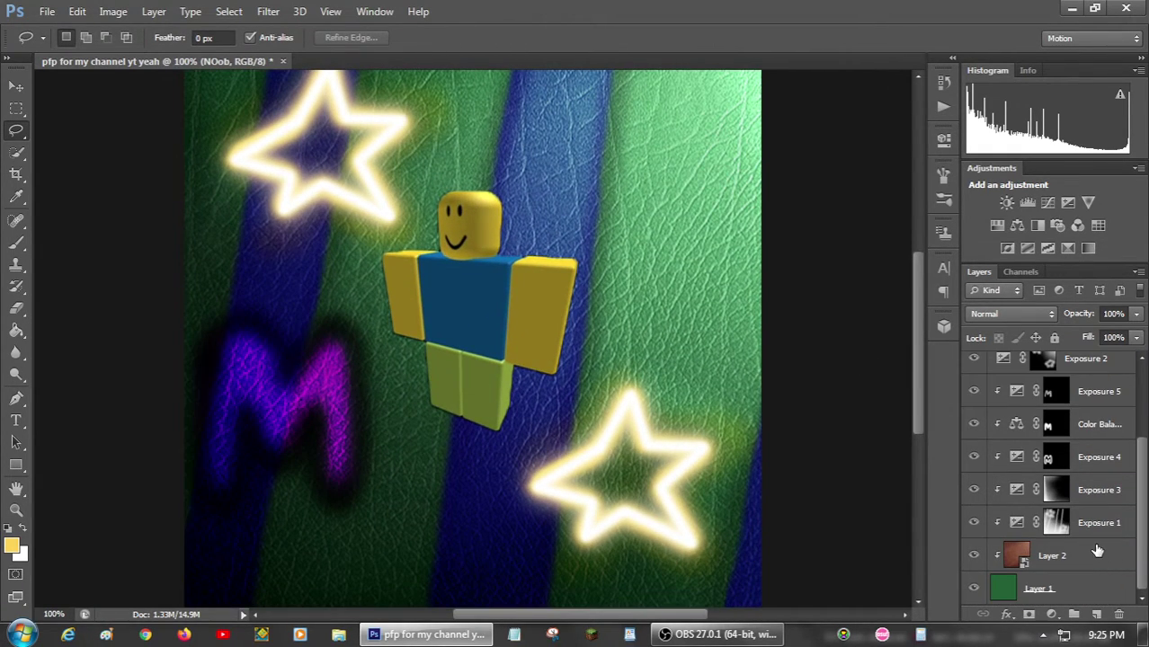
left_click(1057, 521)
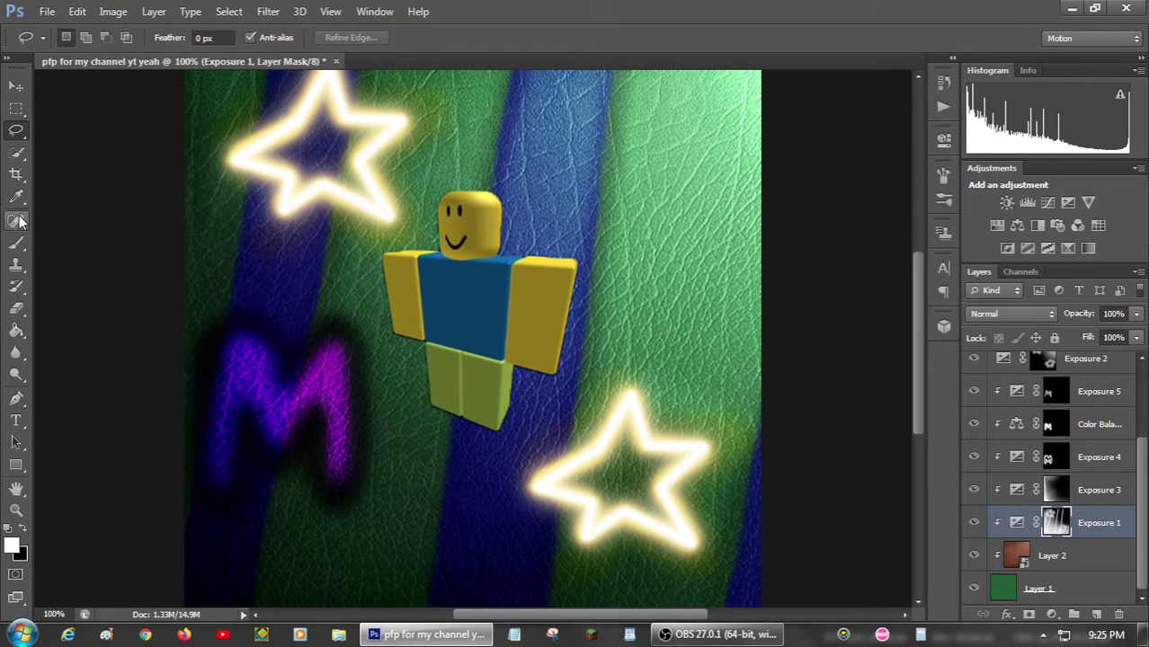
key("b")
mouse_move(407, 266)
left_mouse_down()
mouse_move(386, 288)
mouse_move(392, 350)
mouse_move(422, 336)
mouse_move(406, 279)
left_mouse_up()
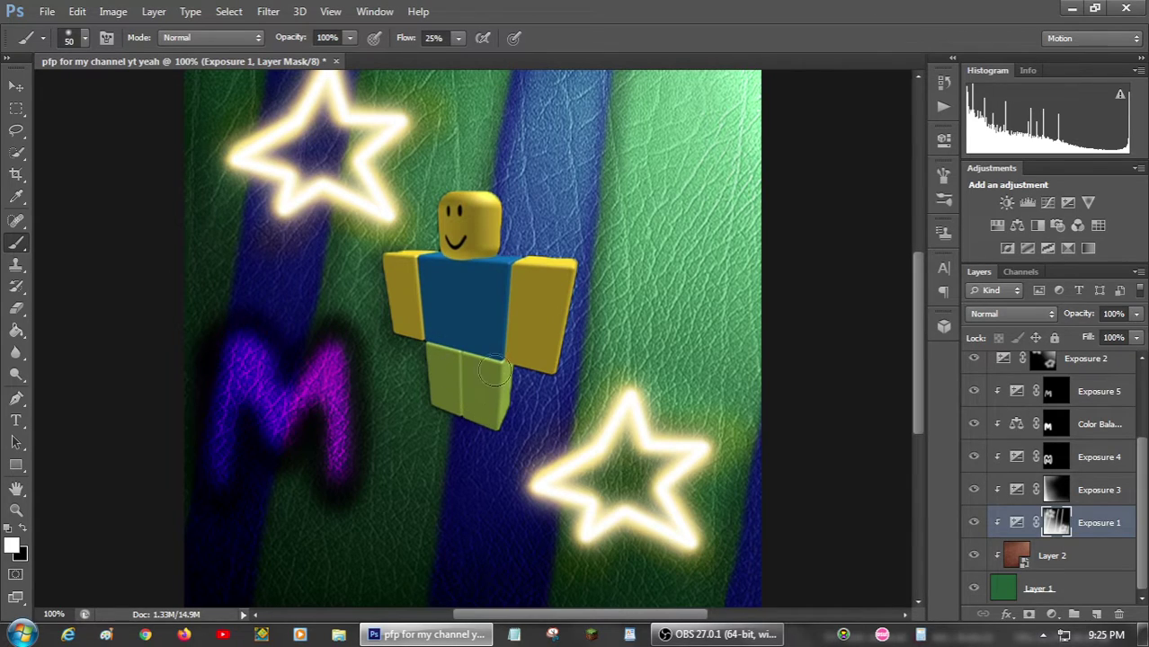
mouse_move(494, 371)
left_mouse_down()
mouse_move(485, 422)
mouse_move(504, 353)
mouse_move(501, 385)
mouse_move(435, 393)
mouse_move(489, 418)
mouse_move(523, 350)
mouse_move(549, 369)
mouse_move(550, 306)
mouse_move(563, 268)
mouse_move(547, 369)
mouse_move(576, 248)
mouse_move(563, 262)
mouse_move(527, 261)
mouse_move(551, 271)
mouse_move(491, 264)
mouse_move(502, 255)
mouse_move(463, 196)
mouse_move(438, 206)
mouse_move(447, 251)
mouse_move(463, 196)
mouse_move(495, 216)
mouse_move(489, 242)
mouse_move(471, 203)
left_mouse_up()
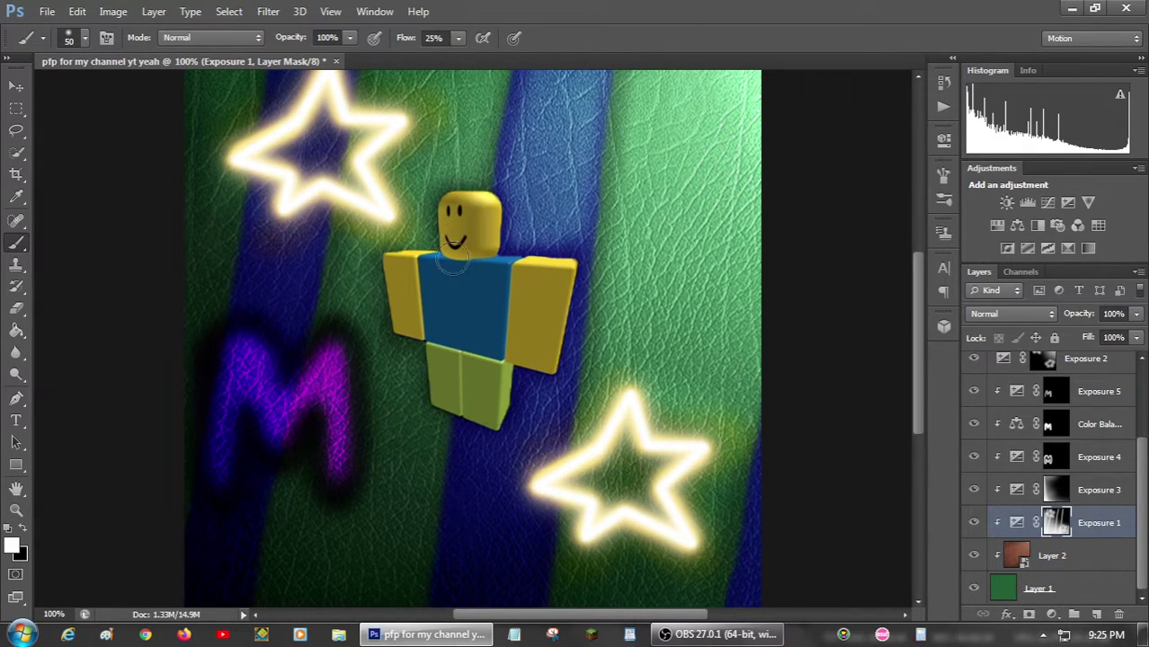
left_click(1066, 489)
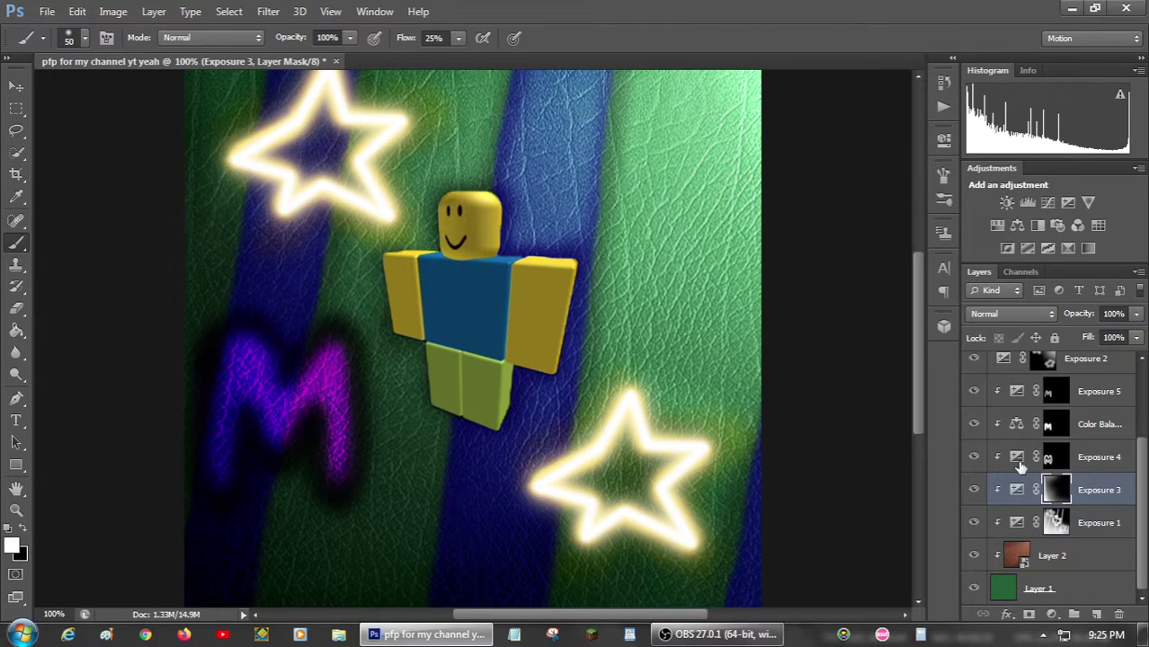
mouse_move(503, 212)
left_mouse_down()
mouse_move(475, 202)
mouse_move(444, 212)
mouse_move(441, 247)
mouse_move(396, 268)
mouse_move(387, 297)
mouse_move(429, 353)
mouse_move(435, 394)
mouse_move(488, 421)
mouse_move(518, 363)
mouse_move(553, 367)
mouse_move(561, 276)
mouse_move(517, 267)
mouse_move(453, 201)
left_mouse_up()
Add a Color Balance adjustment clipped to the NOob layer with Cyan-Red +42 and Yellow-Blue -100.
scroll(1001, 409, "up", 4)
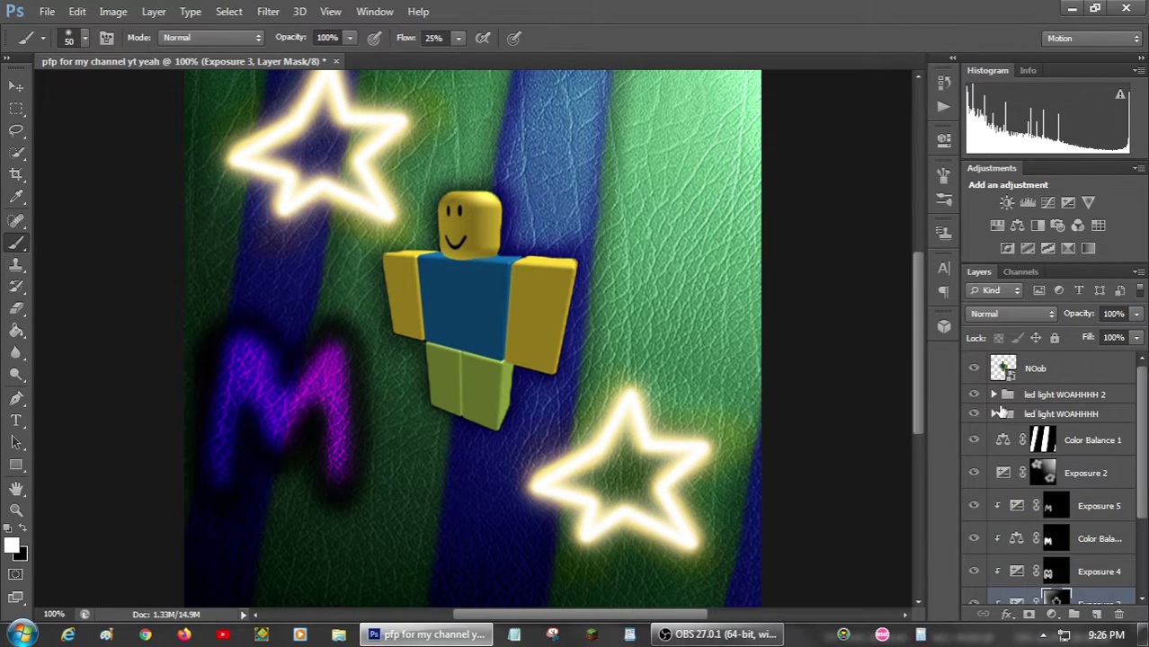
left_click(1035, 372)
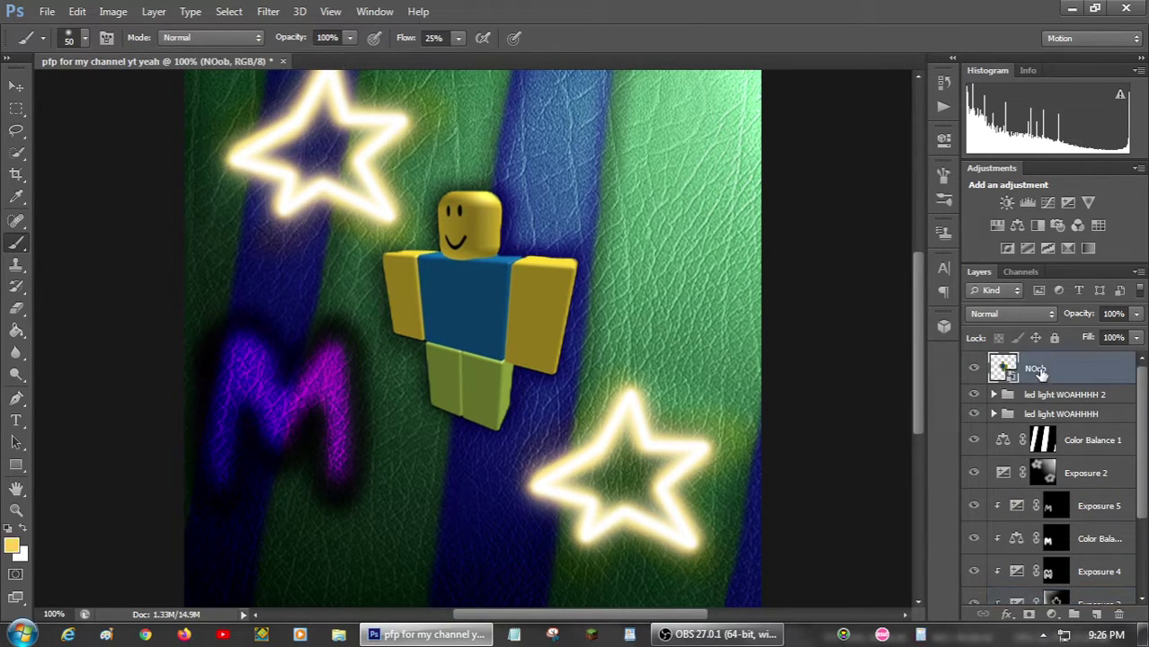
left_click(1015, 225)
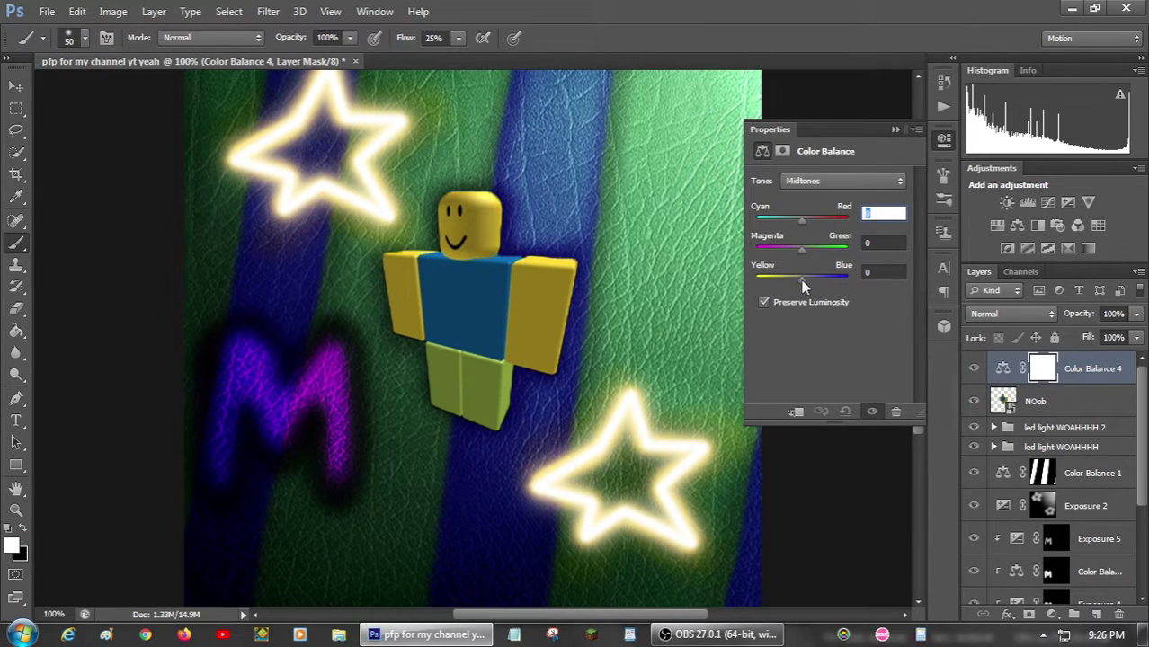
mouse_move(729, 281)
left_mouse_down()
mouse_move(796, 277)
mouse_move(725, 275)
left_mouse_up()
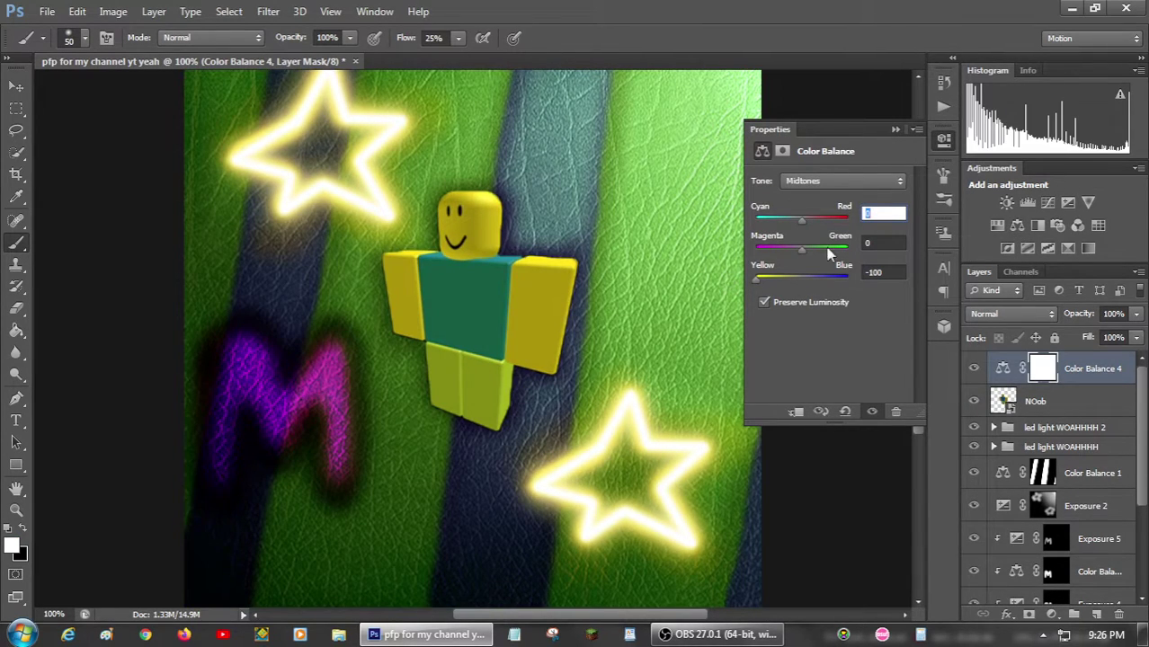
mouse_move(804, 229)
left_mouse_down()
mouse_move(853, 225)
mouse_move(820, 219)
left_mouse_up()
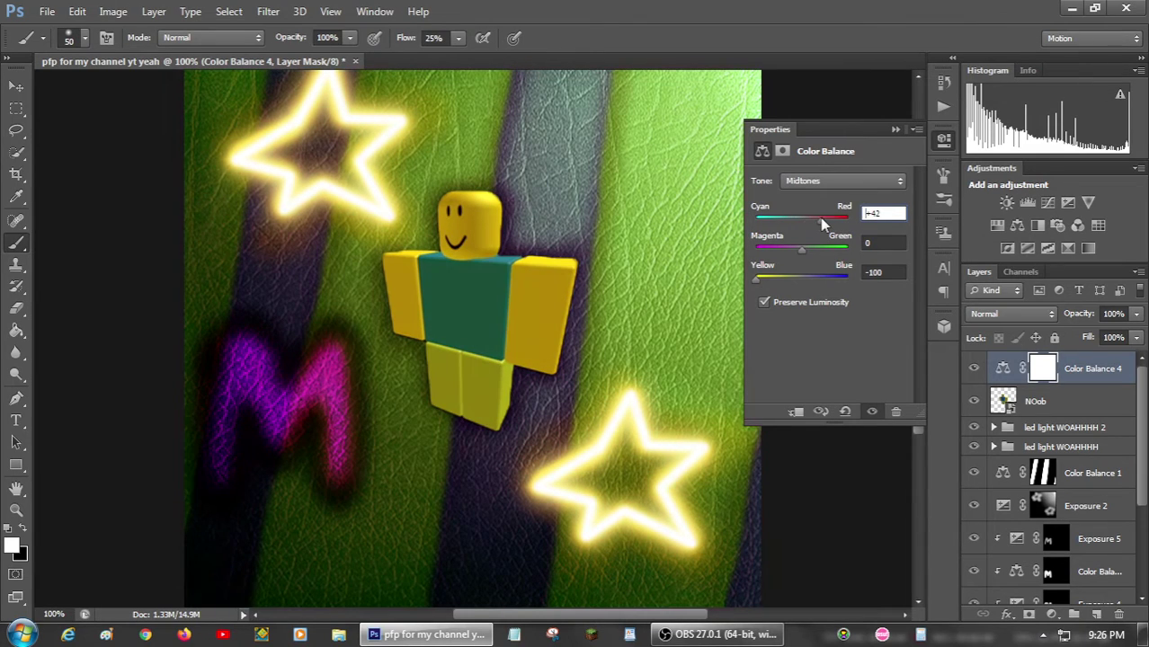
left_click(796, 411)
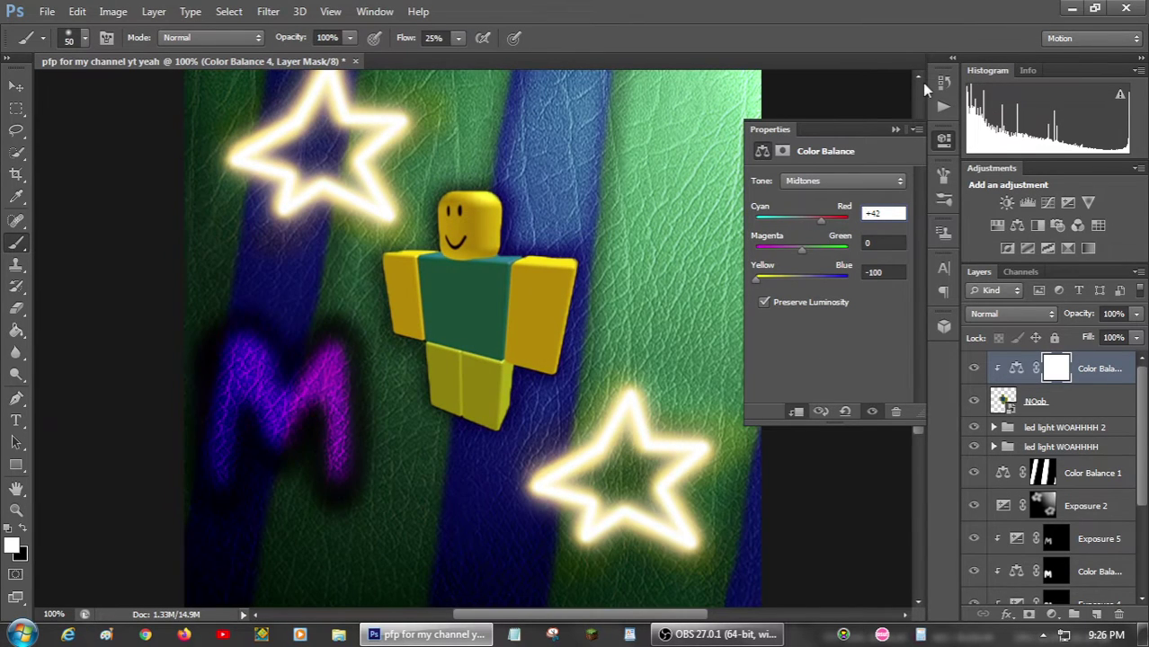
left_click(896, 131)
Fill the Color Balance mask with black, and paint white over the character's head, upper torso and star-side arm.
left_click(16, 331)
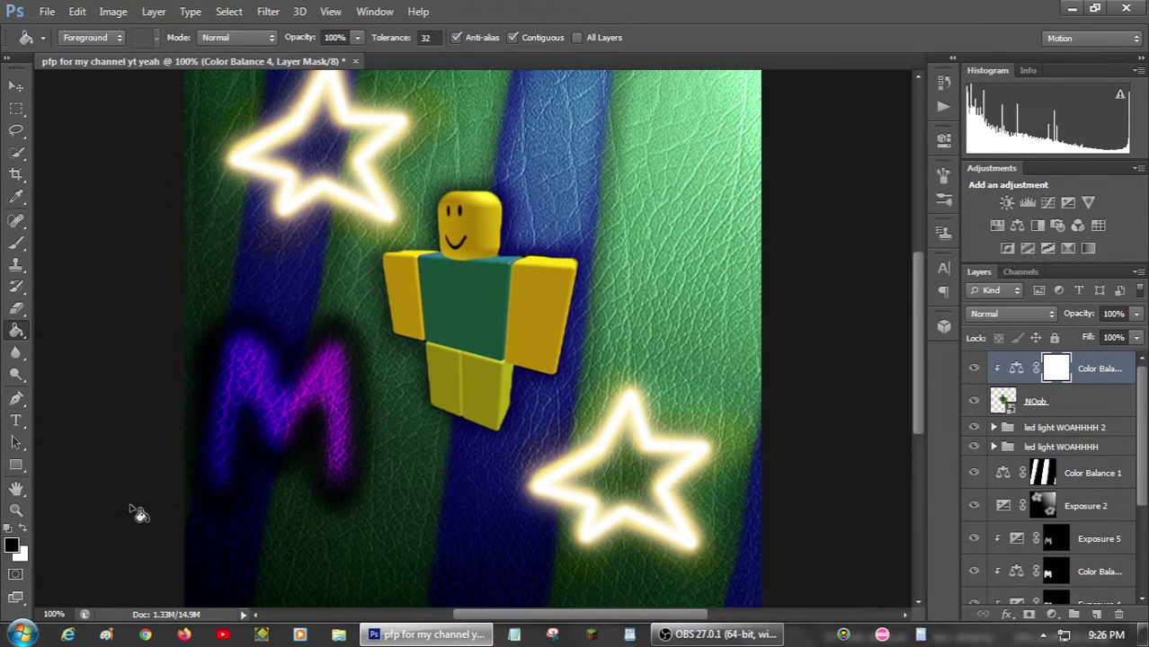
key("ctrl+i")
left_click(17, 242)
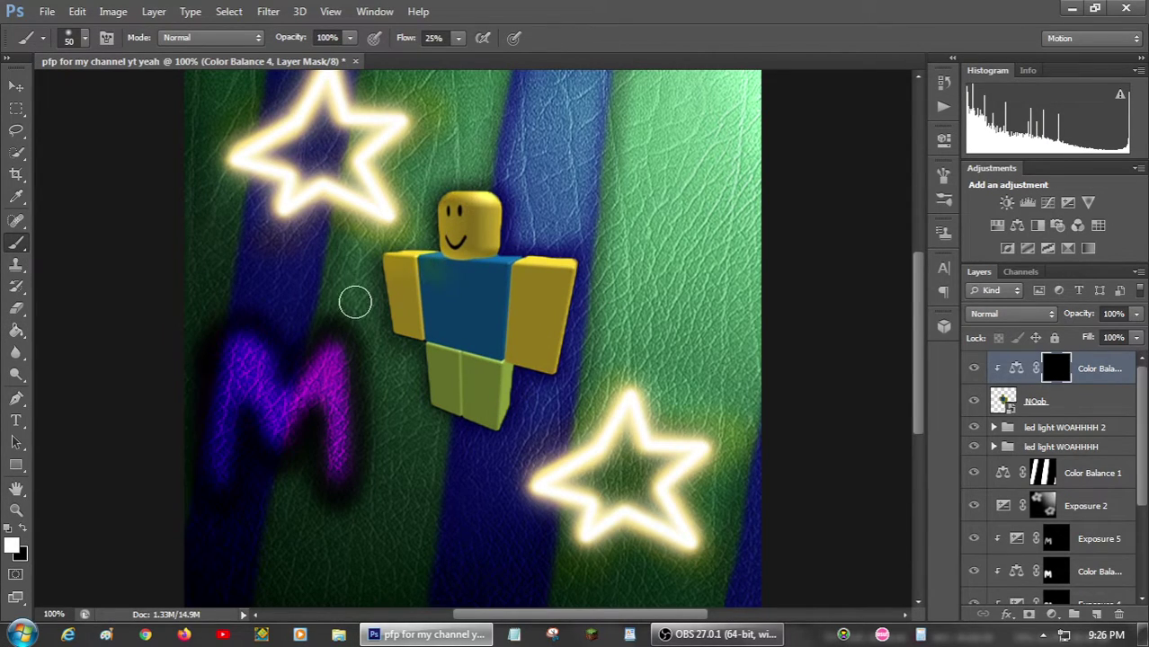
left_click(430, 272)
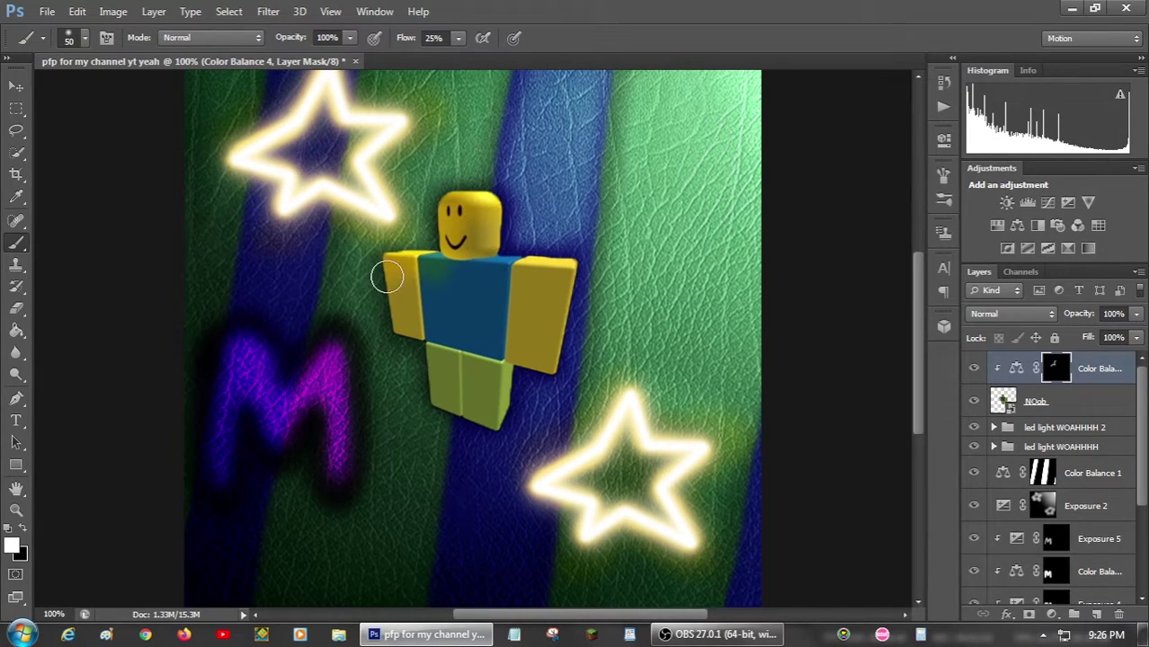
left_click(423, 281)
left_click_drag(424, 281, 401, 285)
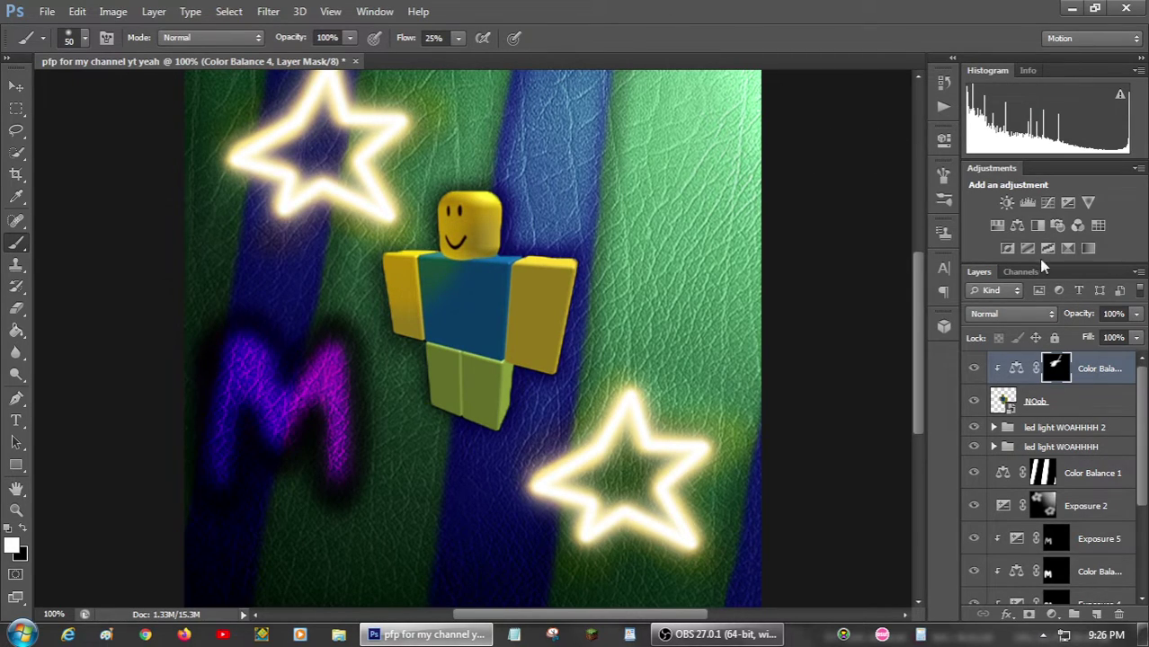
Add an Exposure adjustment of +2.45 above the Color Balance layer and clip it to the NOob layer.
left_click(1068, 202)
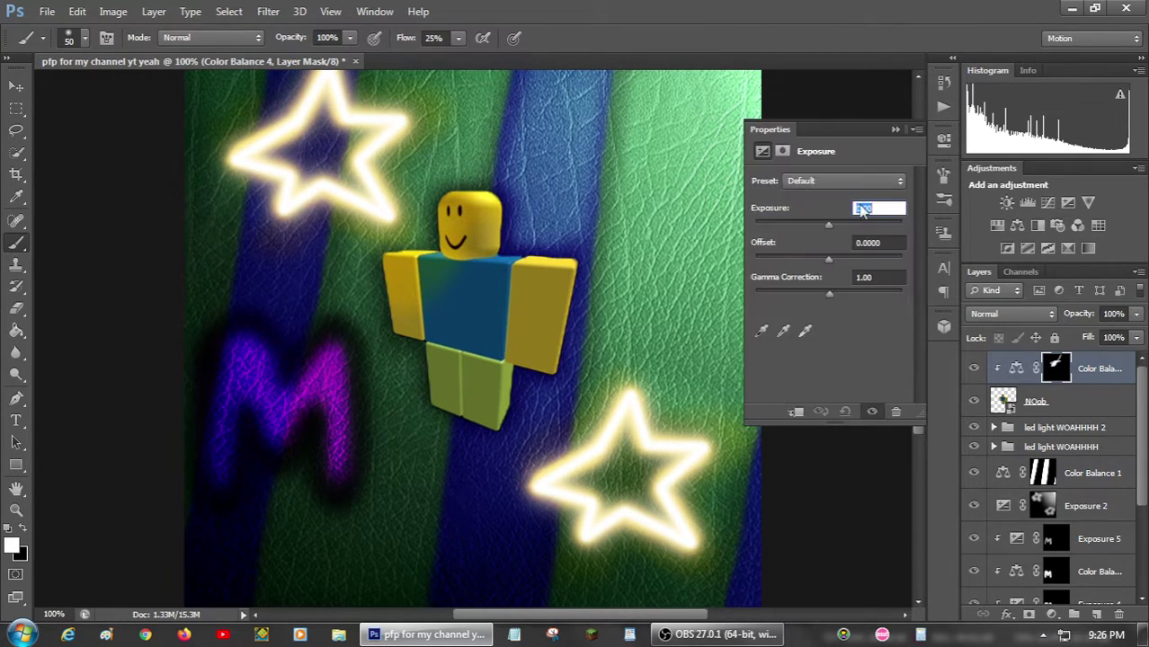
left_click_drag(829, 221, 857, 229)
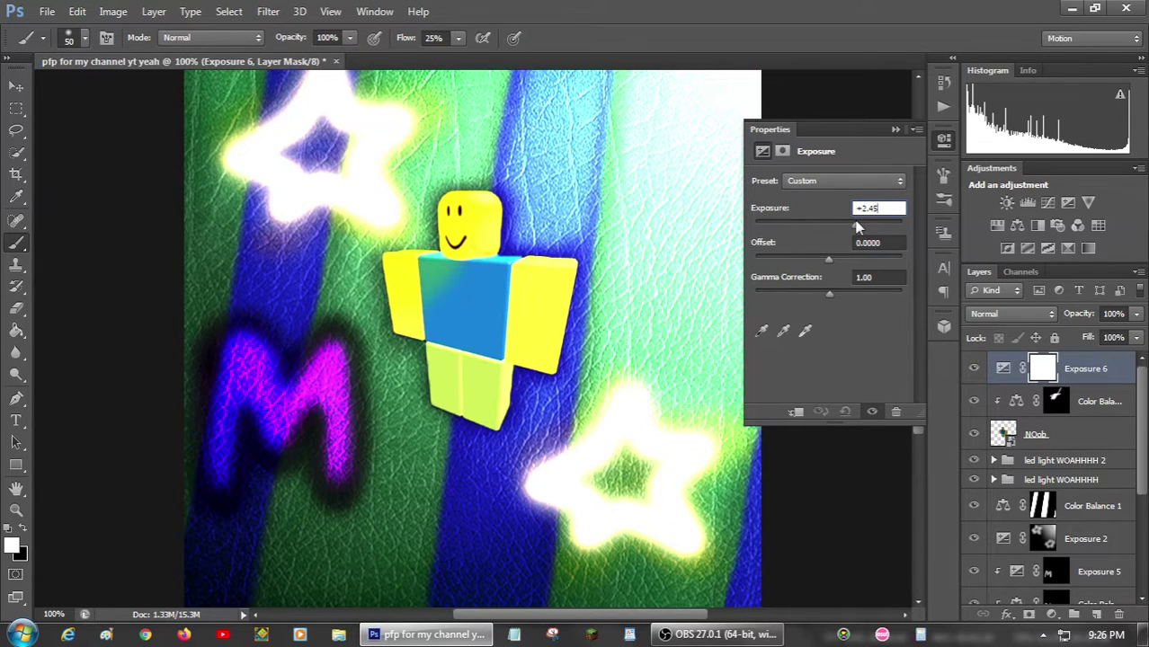
left_click(796, 411)
left_click(896, 130)
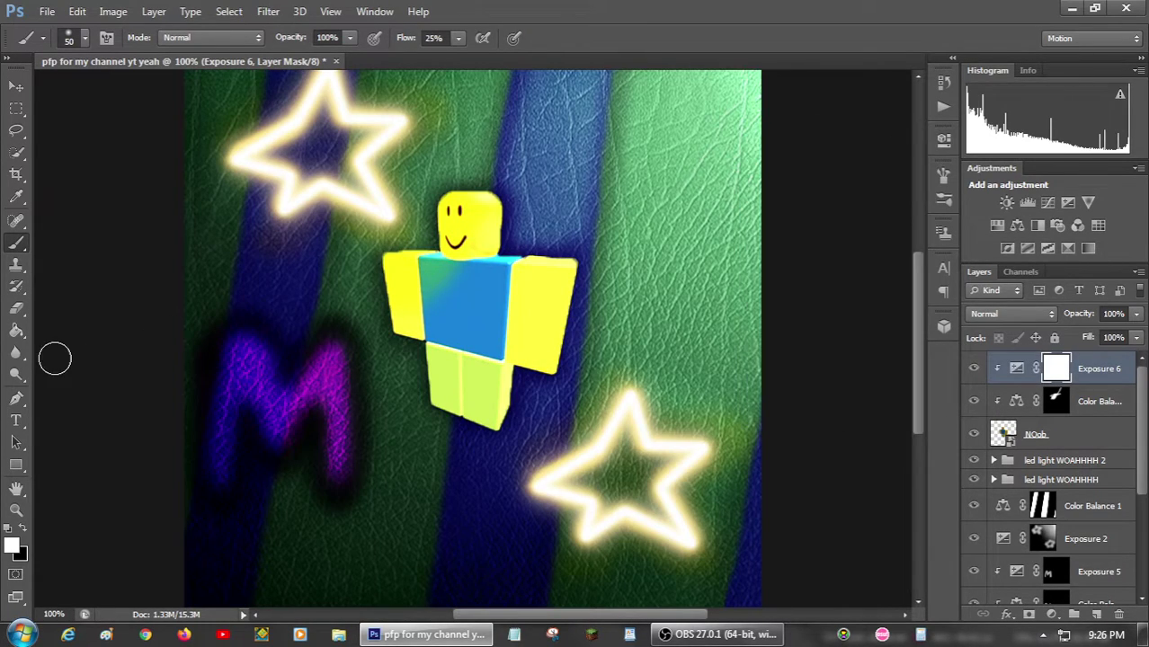
Fill the brightening Exposure mask with black, and paint white highlights along the upper edges of the character's arms.
left_click(15, 330)
key("x")
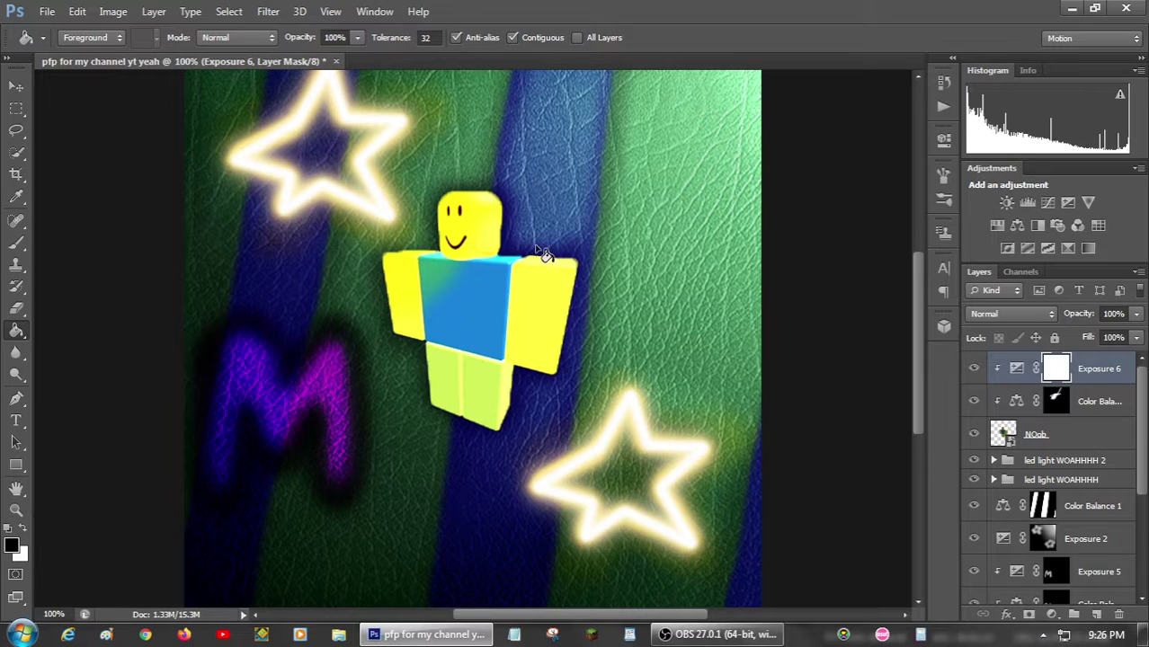
left_click(544, 255)
left_click(25, 539)
left_click(15, 243)
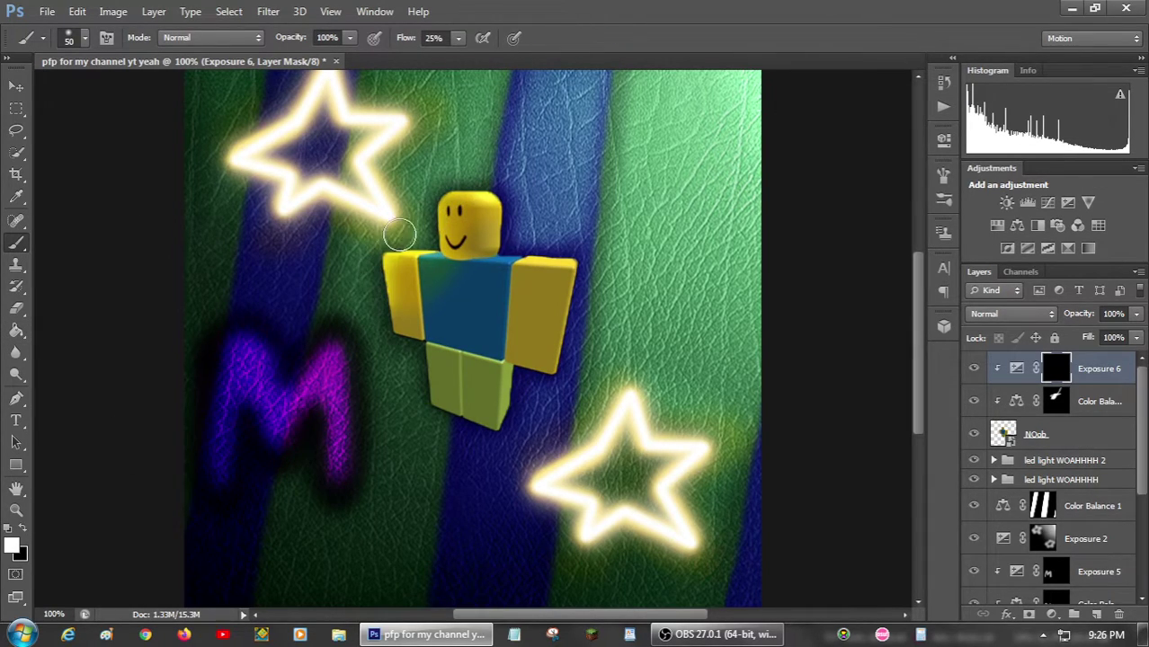
mouse_move(399, 235)
left_mouse_down()
mouse_move(477, 188)
mouse_move(524, 206)
mouse_move(543, 245)
mouse_move(615, 261)
mouse_move(507, 236)
mouse_move(638, 270)
left_mouse_up()
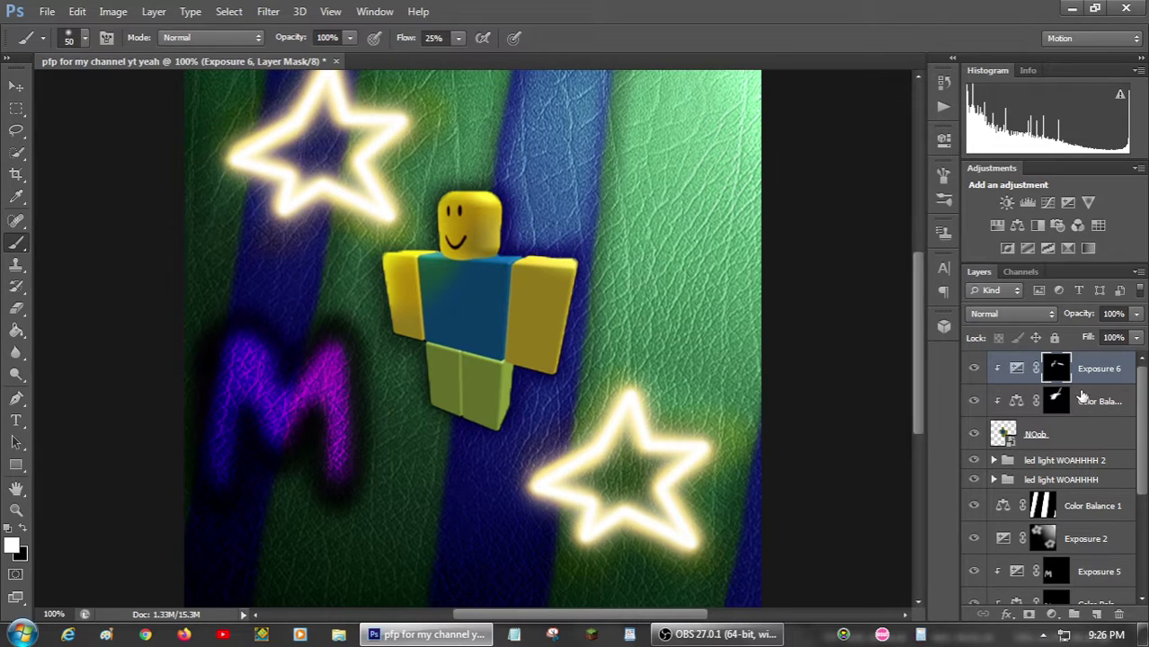
Add another Exposure adjustment of -3.37 clipped to the NOob layer to darken the character.
left_click(1067, 203)
left_click_drag(829, 223, 828, 229)
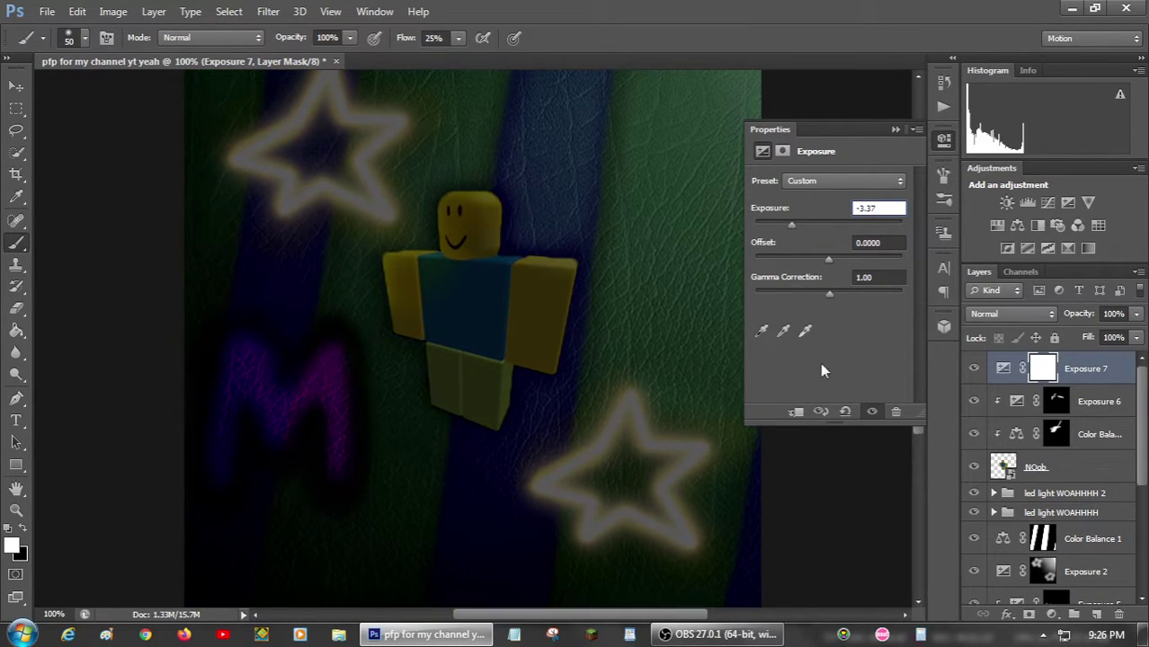
left_click(794, 412)
left_click(896, 131)
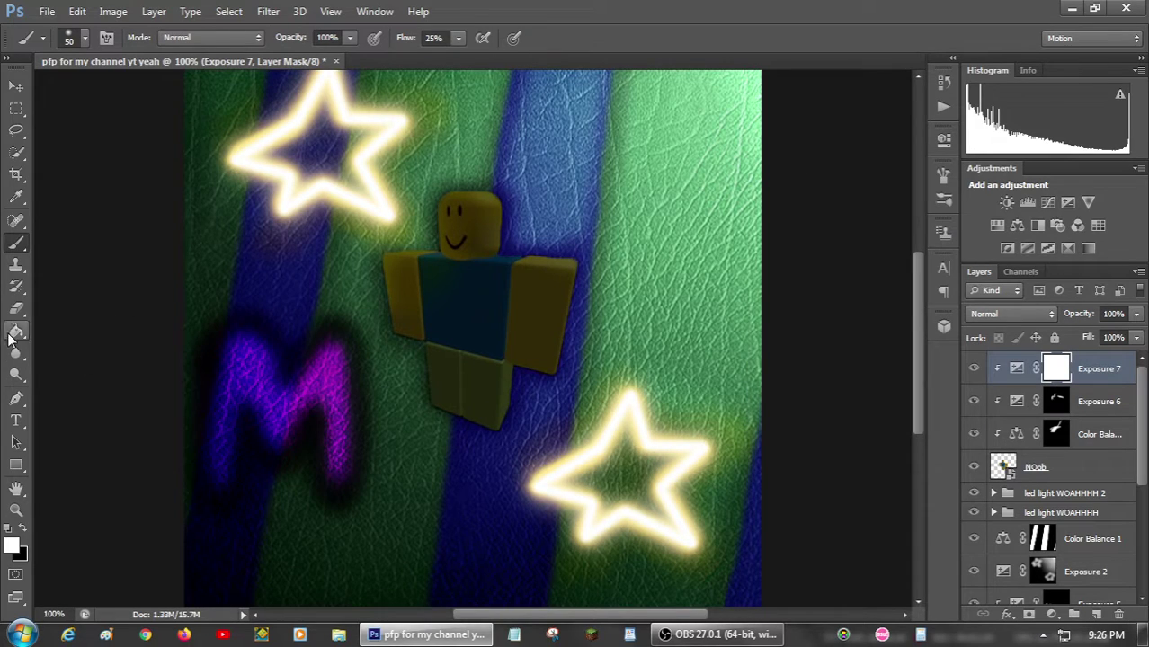
Fill the darkening Exposure mask with black, and paint white shading over the character's inner arms, torso, upper legs and head.
left_click(17, 330)
left_click(24, 529)
left_click(213, 457)
left_click(26, 529)
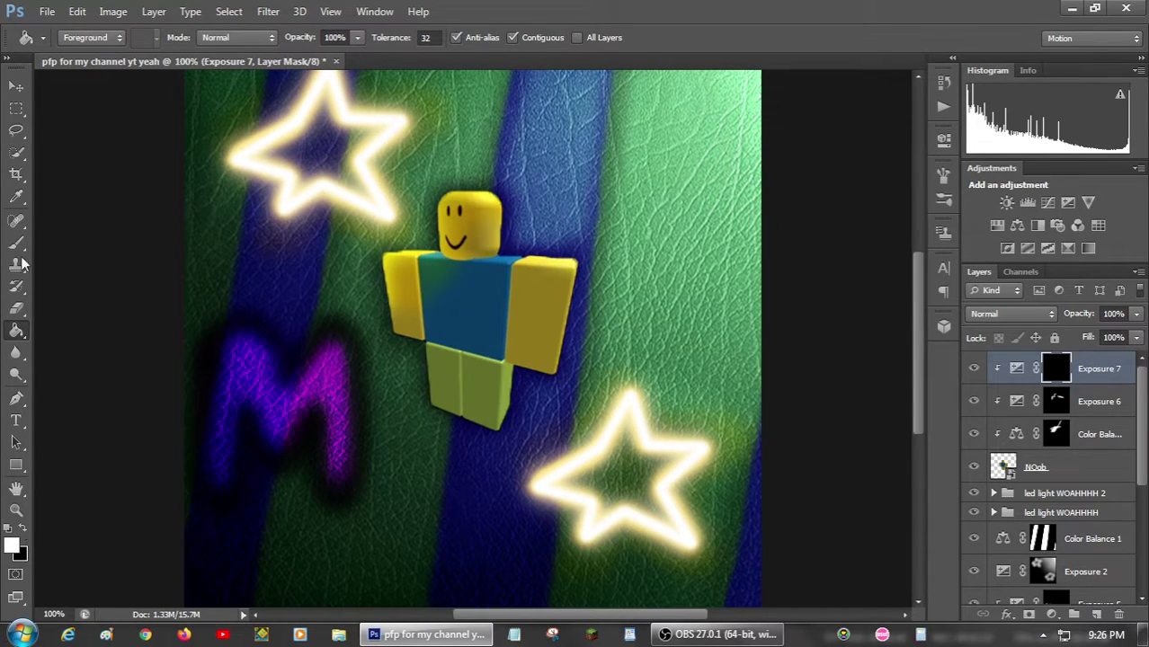
left_click(15, 244)
mouse_move(385, 328)
left_mouse_down()
mouse_move(508, 362)
mouse_move(443, 362)
mouse_move(471, 349)
mouse_move(452, 366)
mouse_move(457, 349)
mouse_move(456, 444)
mouse_move(468, 359)
mouse_move(432, 424)
mouse_move(428, 406)
mouse_move(533, 424)
mouse_move(511, 266)
mouse_move(512, 365)
mouse_move(587, 382)
mouse_move(555, 352)
mouse_move(552, 378)
mouse_move(531, 368)
mouse_move(505, 318)
mouse_move(528, 282)
mouse_move(542, 336)
mouse_move(536, 364)
mouse_move(527, 288)
mouse_move(520, 357)
mouse_move(595, 357)
mouse_move(516, 299)
mouse_move(474, 289)
mouse_move(508, 295)
mouse_move(446, 285)
mouse_move(442, 330)
mouse_move(515, 329)
mouse_move(455, 292)
mouse_move(479, 323)
mouse_move(479, 300)
mouse_move(448, 311)
mouse_move(506, 316)
mouse_move(443, 298)
mouse_move(434, 342)
mouse_move(485, 332)
mouse_move(445, 297)
mouse_move(395, 299)
mouse_move(400, 331)
mouse_move(399, 286)
mouse_move(515, 297)
mouse_move(513, 341)
mouse_move(434, 331)
mouse_move(466, 343)
mouse_move(516, 312)
left_mouse_up()
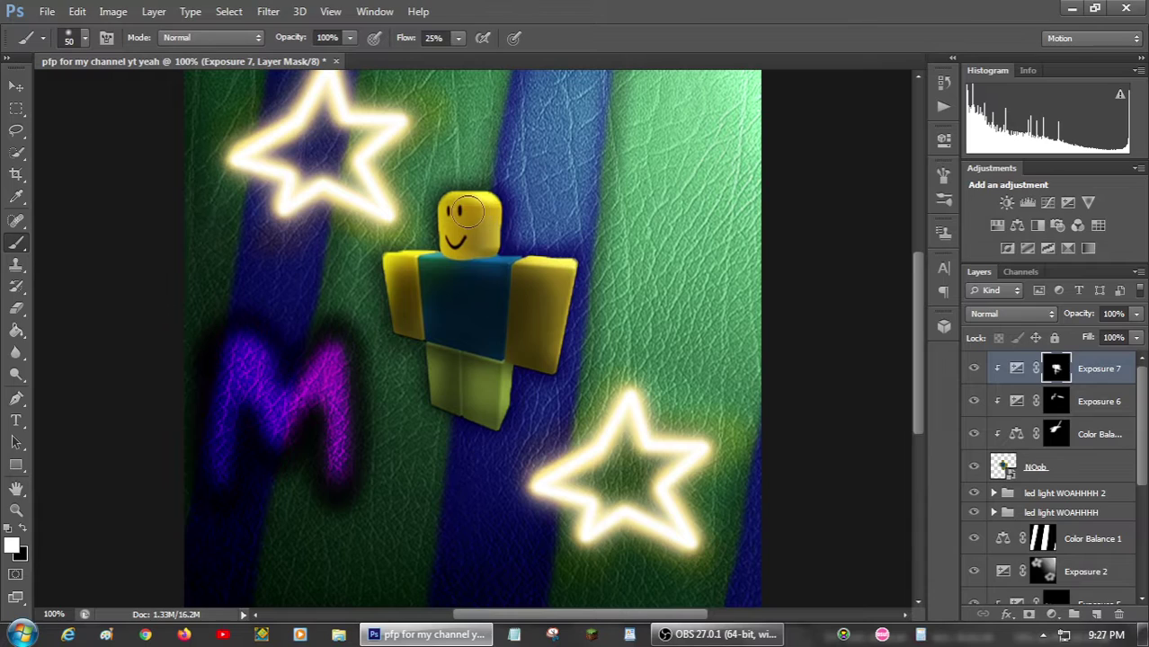
mouse_move(456, 211)
left_mouse_down()
mouse_move(445, 246)
mouse_move(486, 235)
mouse_move(459, 210)
mouse_move(451, 241)
mouse_move(468, 215)
mouse_move(476, 243)
mouse_move(450, 232)
left_mouse_up()
Paint white along the character's arm and leg edges on the Exposure 6 mask, and over the lower legs on the Color Balance mask.
left_click(1059, 404)
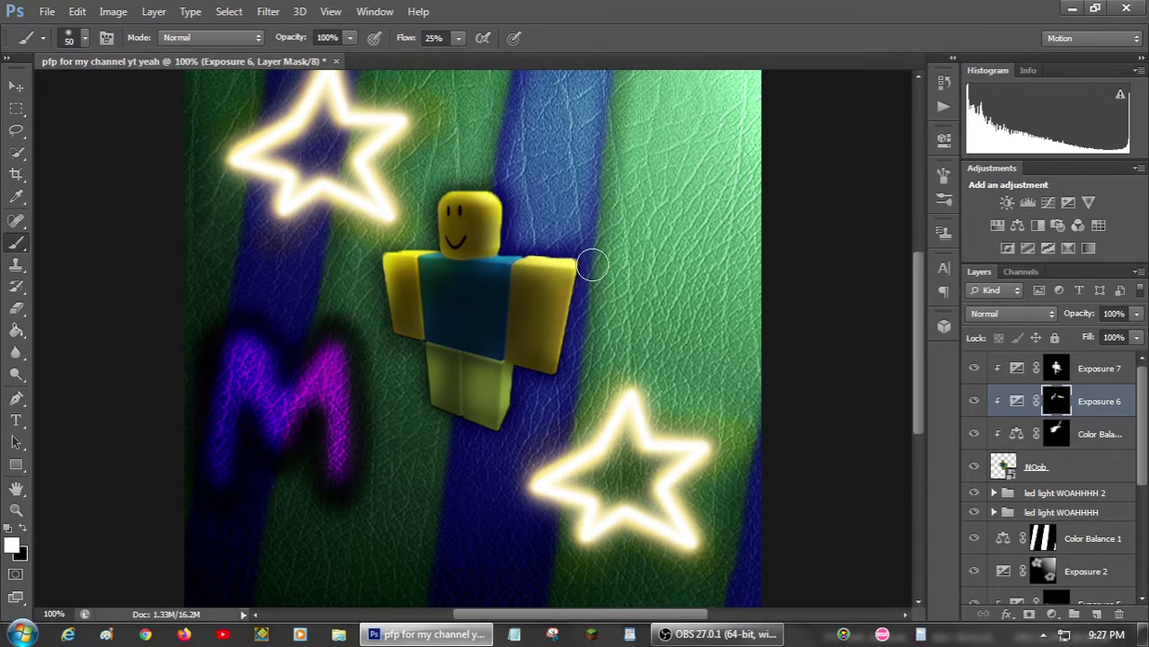
left_click_drag(590, 256, 561, 363)
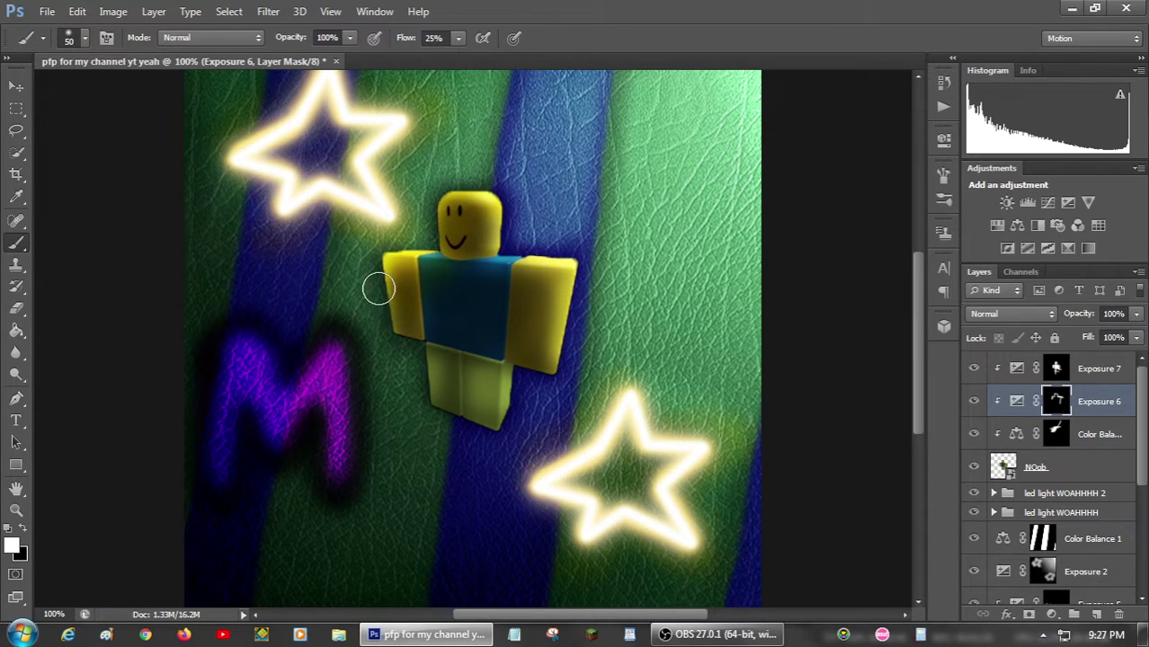
mouse_move(542, 378)
left_mouse_down()
mouse_move(513, 367)
mouse_move(496, 423)
left_mouse_up()
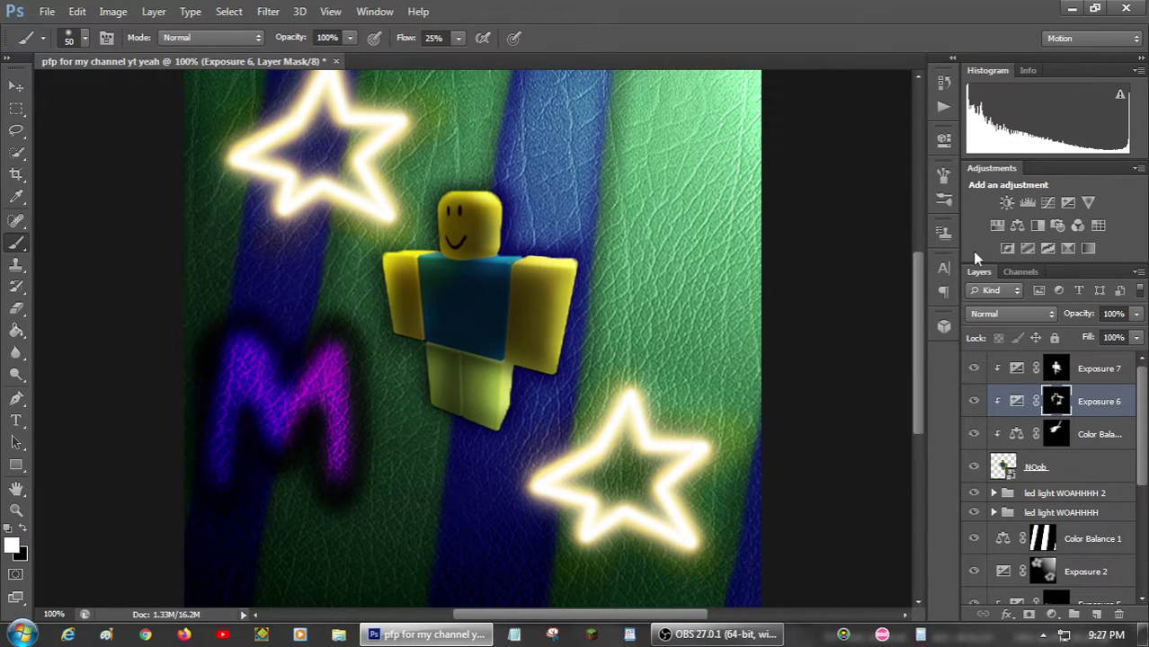
left_click(1057, 433)
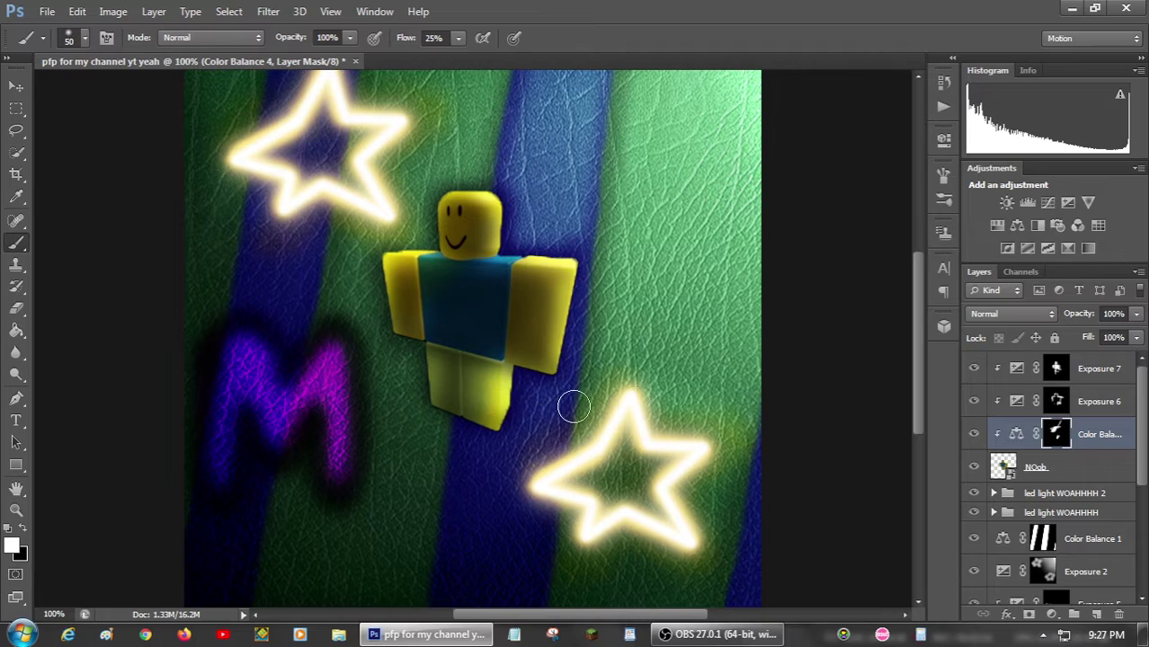
Add a stronger darkening Exposure adjustment of -5.29 at the top of the stack, clipped to the NOob layer.
left_click(1068, 202)
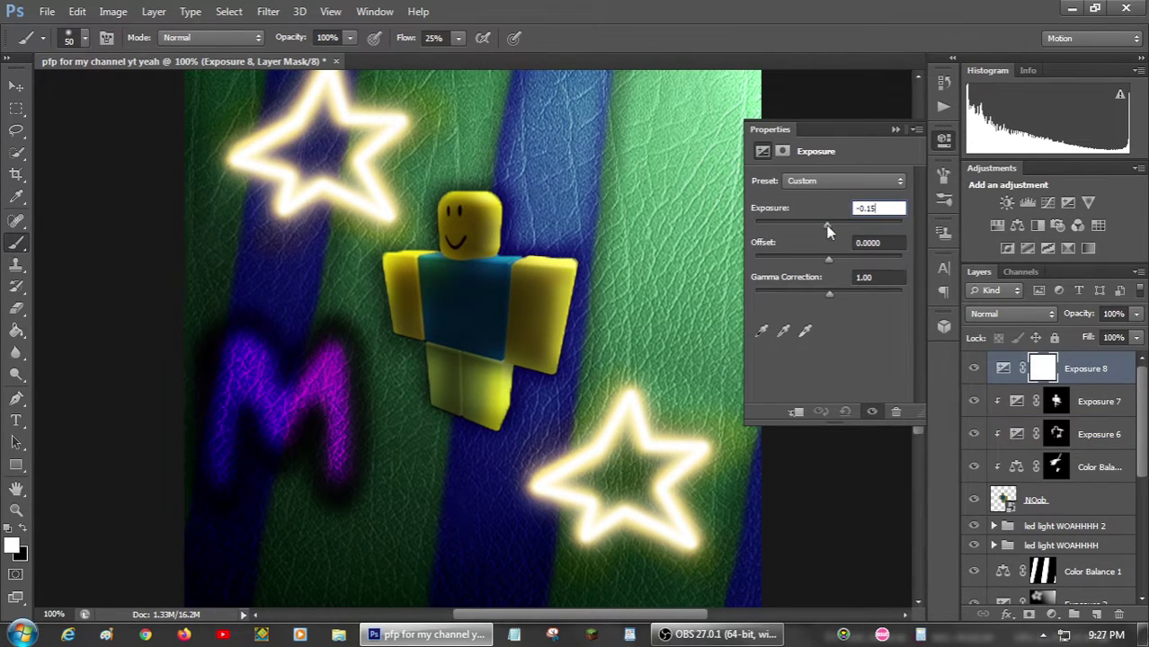
left_click_drag(828, 229, 782, 226)
left_click(803, 415)
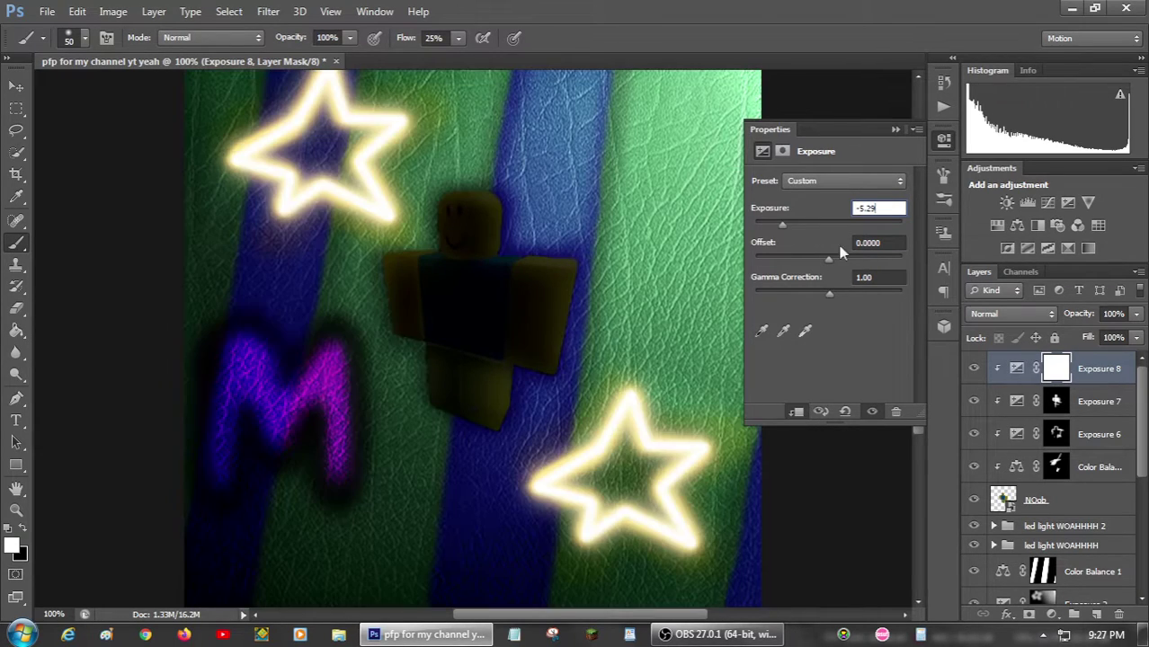
left_click(894, 130)
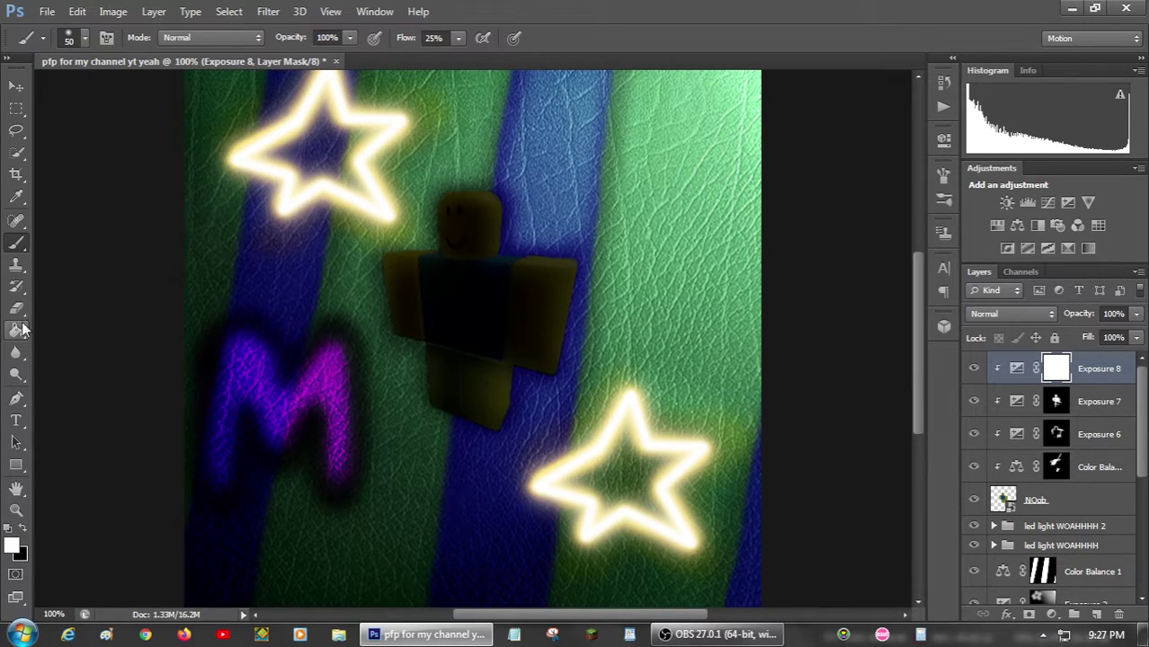
Fill the Exposure 8 layer mask with black to hide its darkening.
left_click(16, 330)
left_click(25, 531)
left_click(236, 442)
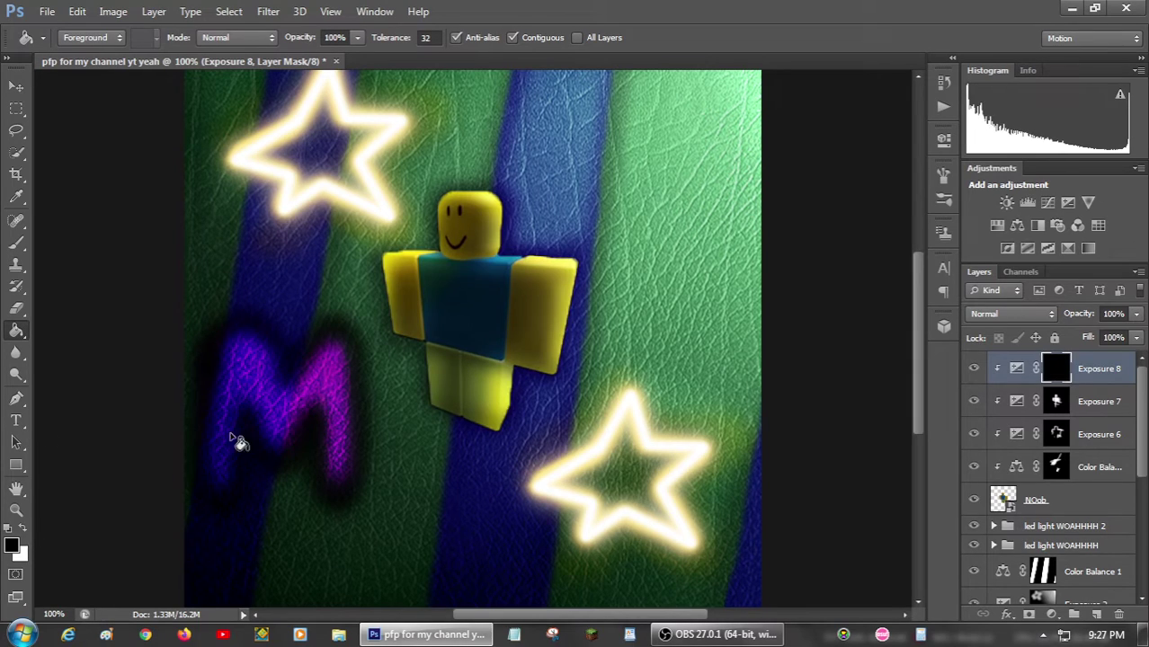
Paint white with the soft brush on the Exposure 8 mask over the character's torso, inner arms and inner legs to deepen the shadows.
left_click(24, 531)
left_click(16, 242)
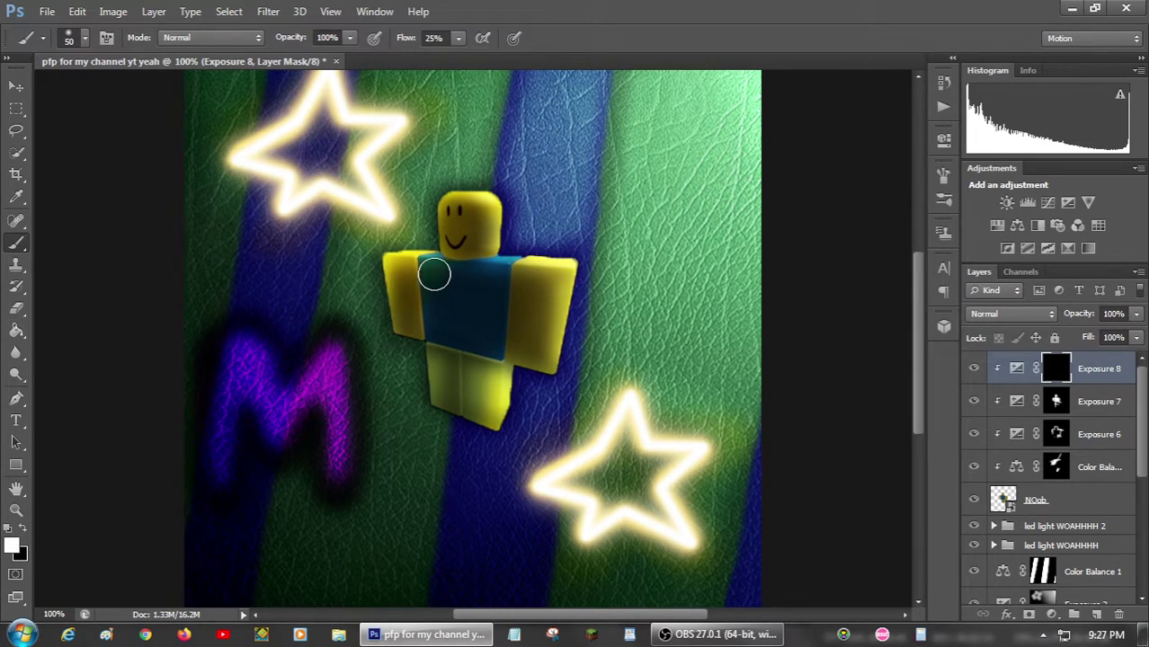
mouse_move(415, 257)
left_mouse_down()
mouse_move(432, 350)
mouse_move(460, 365)
mouse_move(464, 453)
mouse_move(470, 374)
mouse_move(452, 361)
mouse_move(457, 392)
left_mouse_up()
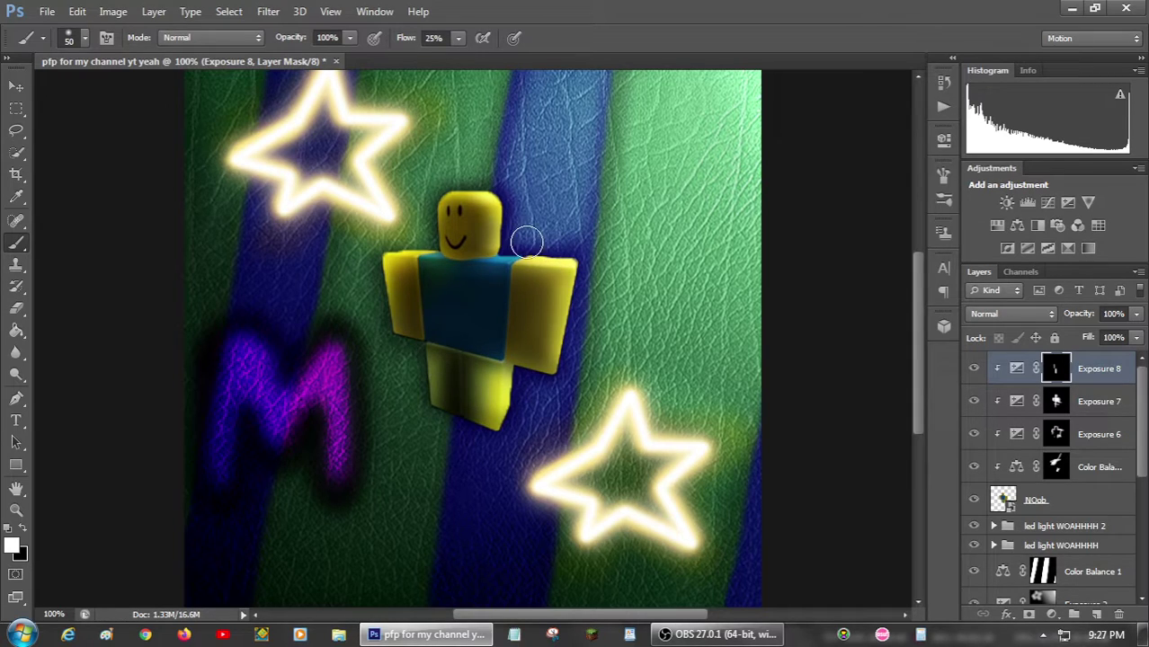
left_click_drag(527, 241, 503, 385)
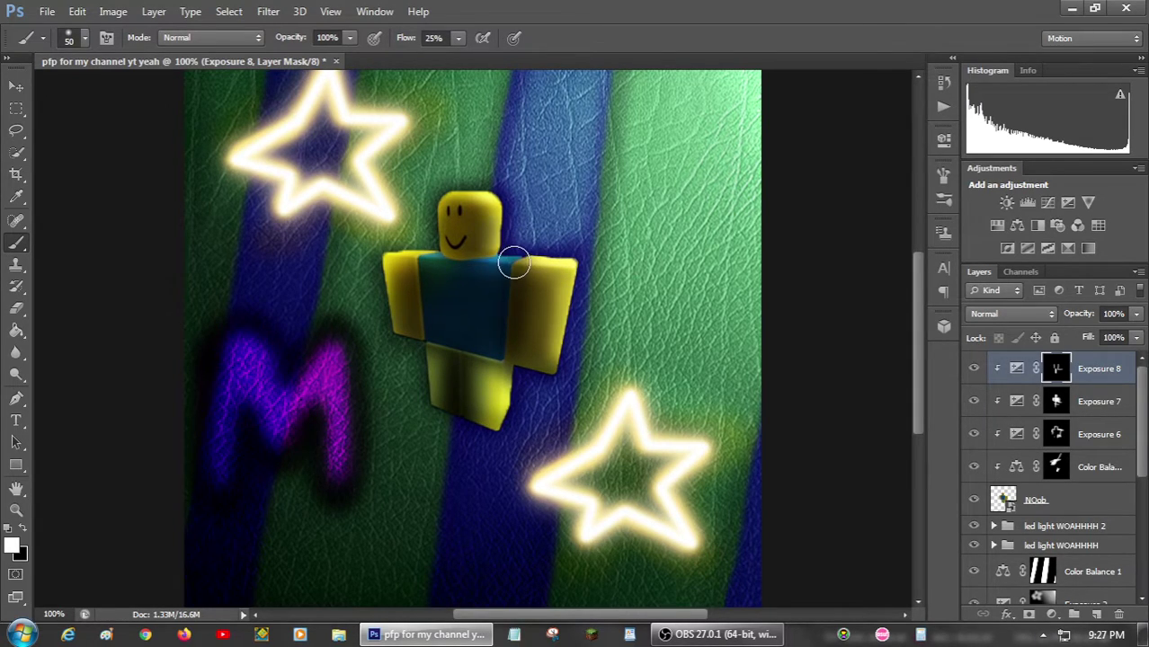
mouse_move(514, 261)
left_mouse_down()
mouse_move(560, 292)
mouse_move(541, 358)
mouse_move(527, 274)
left_mouse_up()
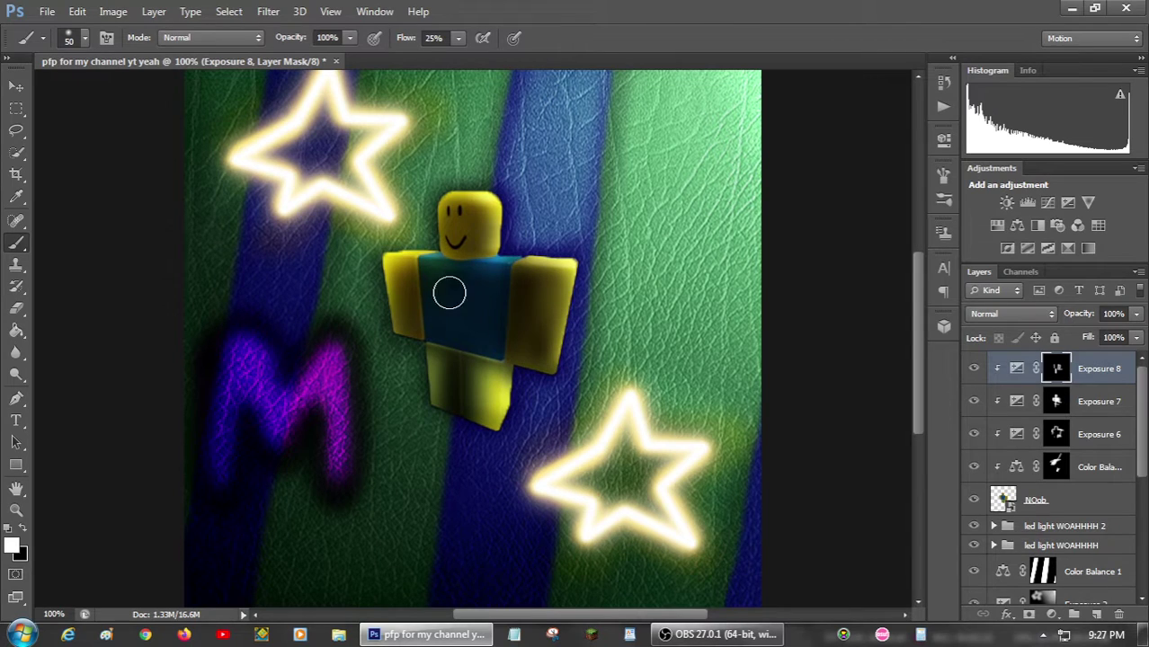
mouse_move(427, 256)
left_mouse_down()
mouse_move(404, 346)
mouse_move(448, 393)
mouse_move(465, 354)
mouse_move(460, 417)
mouse_move(433, 351)
mouse_move(434, 406)
left_mouse_up()
Reduce the soft round brush size to 10 px for detail work on the character's head.
key("ctrl+plus")
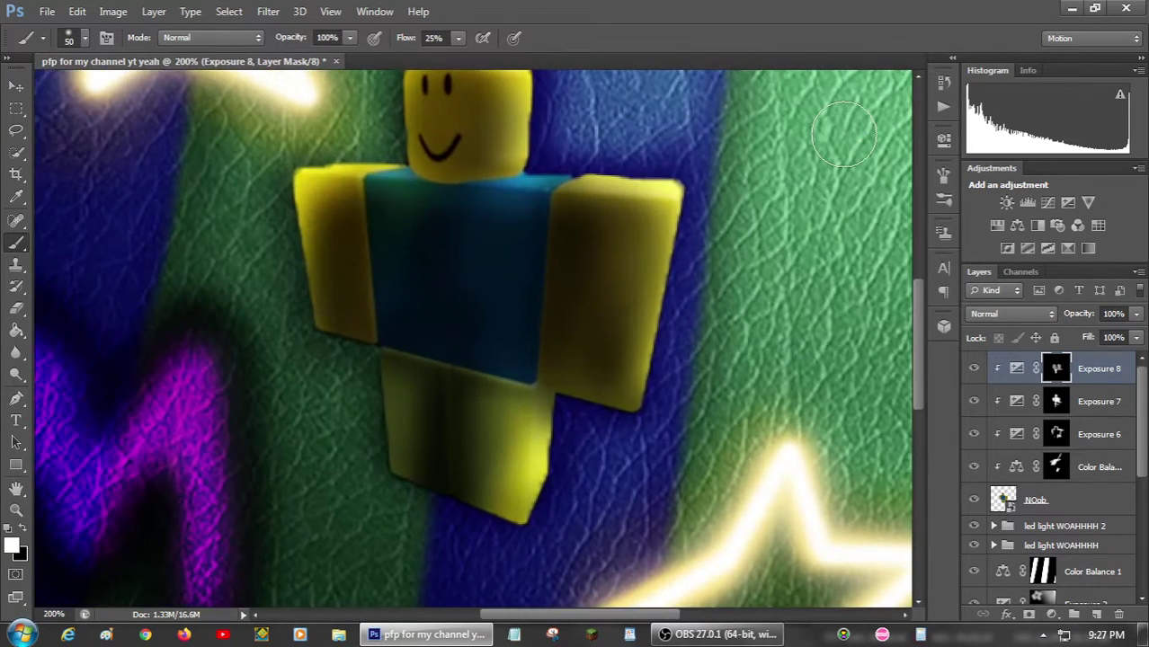
scroll(559, 167, "up", 1)
right_click(561, 167)
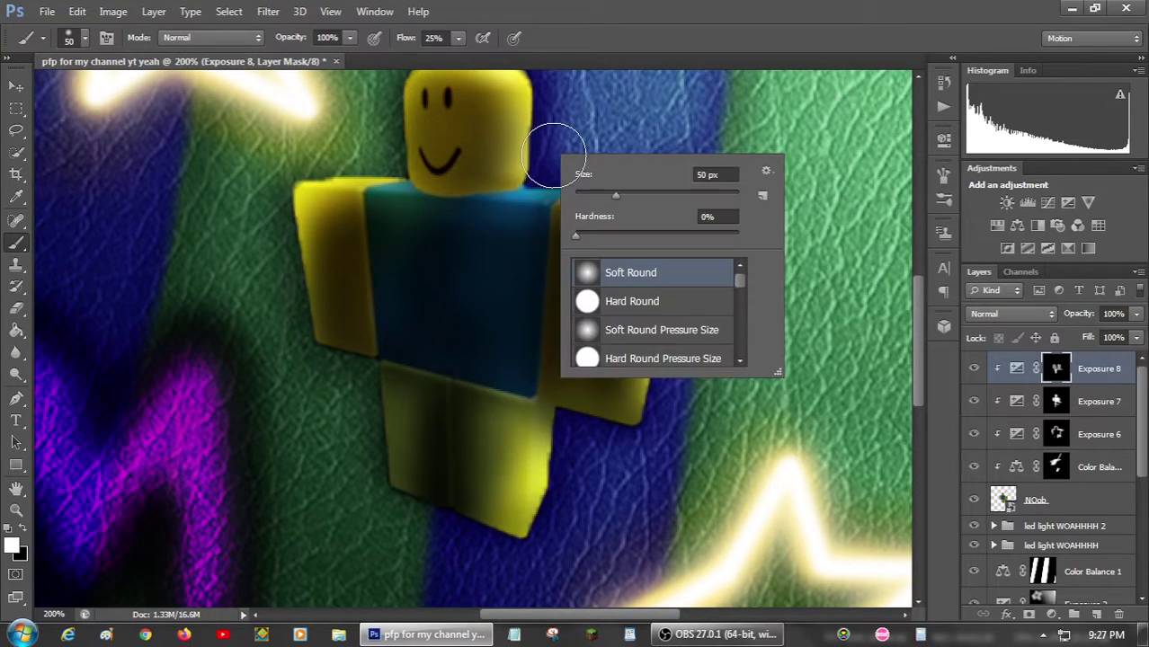
double_click(706, 173)
type("25")
key("BackSpace")
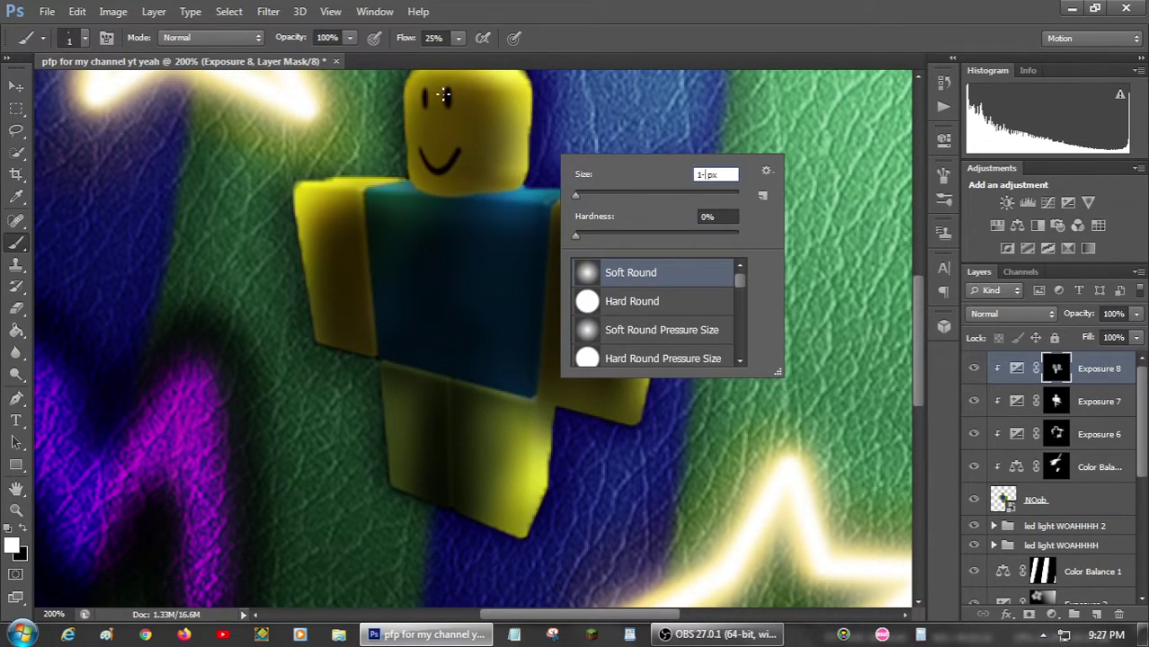
key("Return")
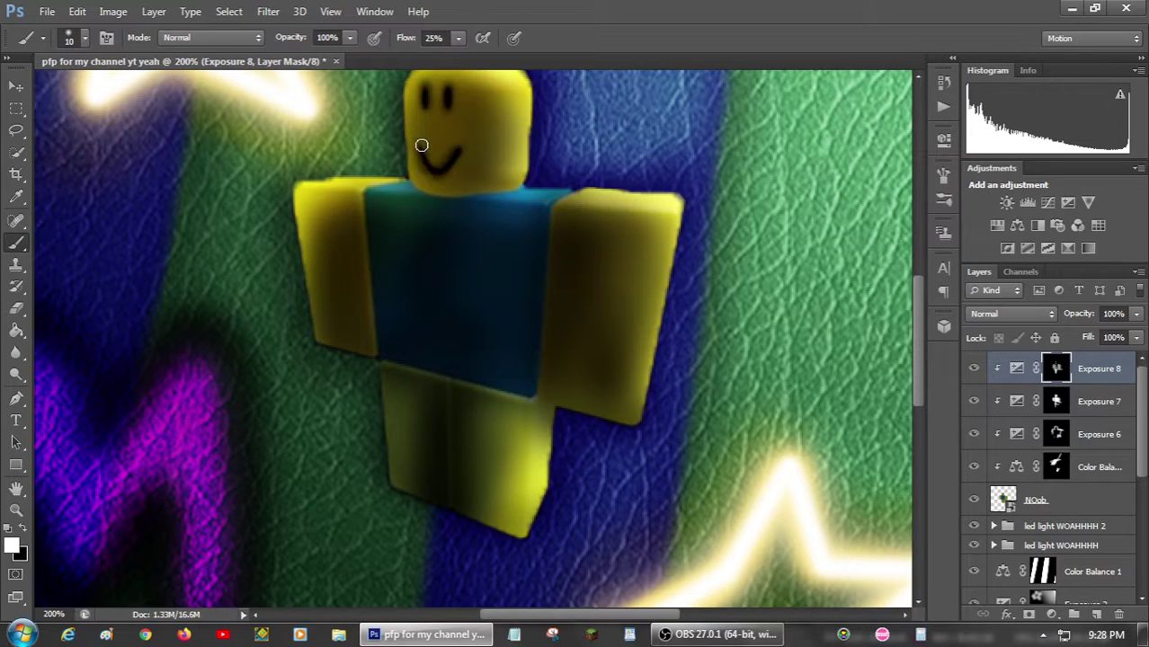
scroll(666, 272, "up", 3)
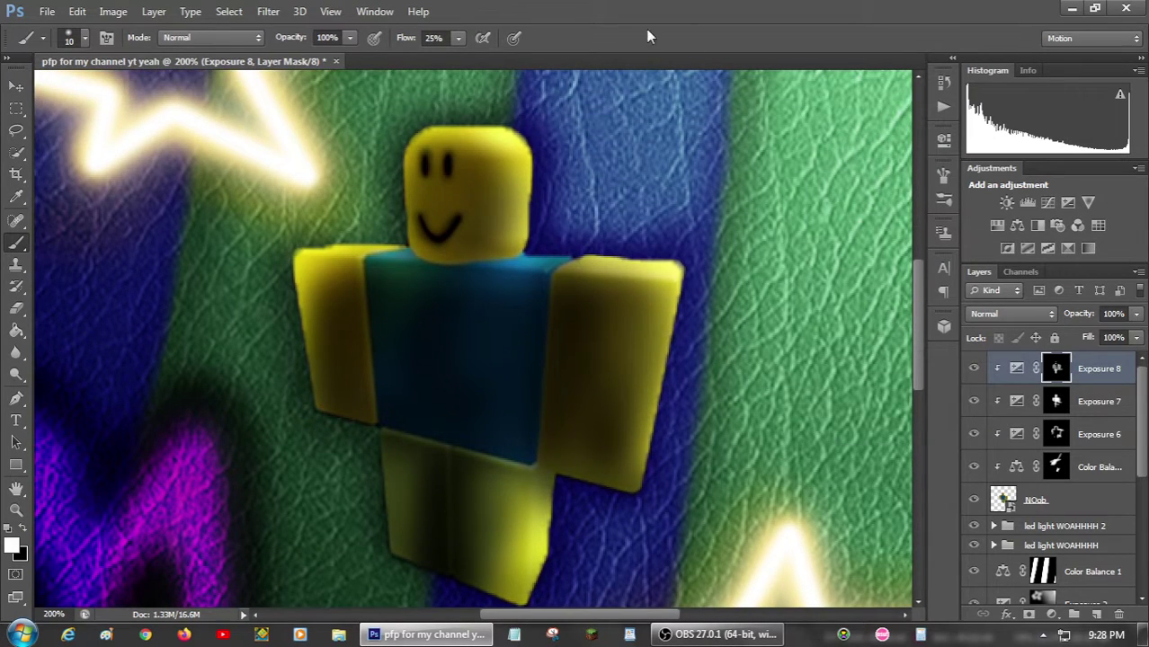
left_click(1070, 199)
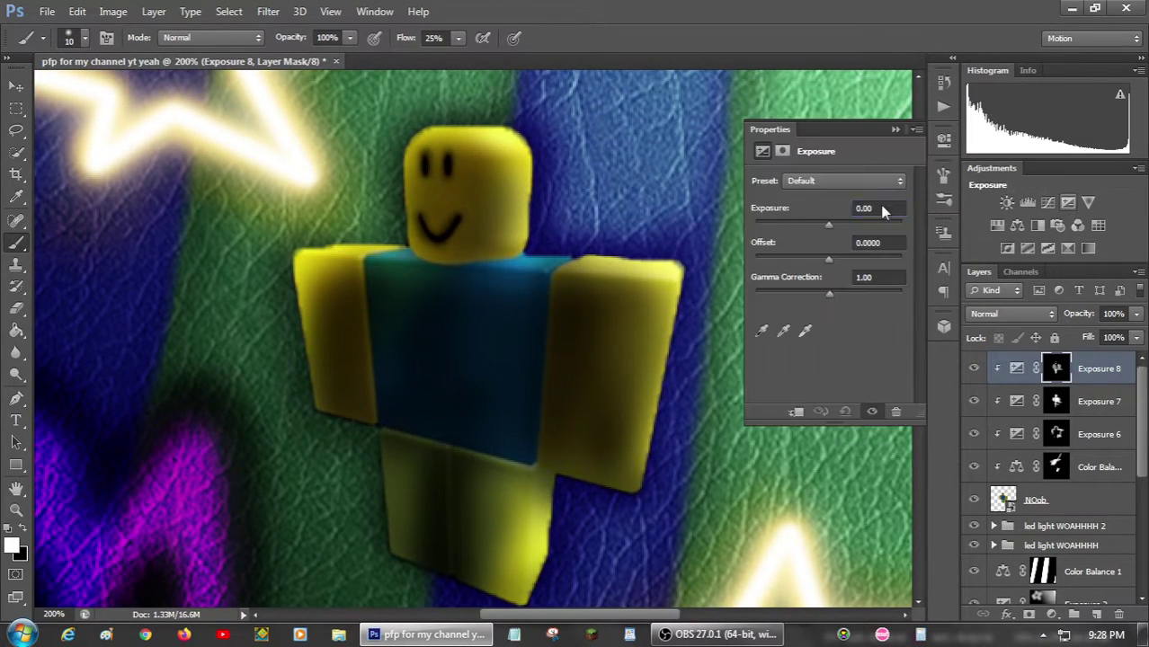
left_click_drag(833, 225, 950, 240)
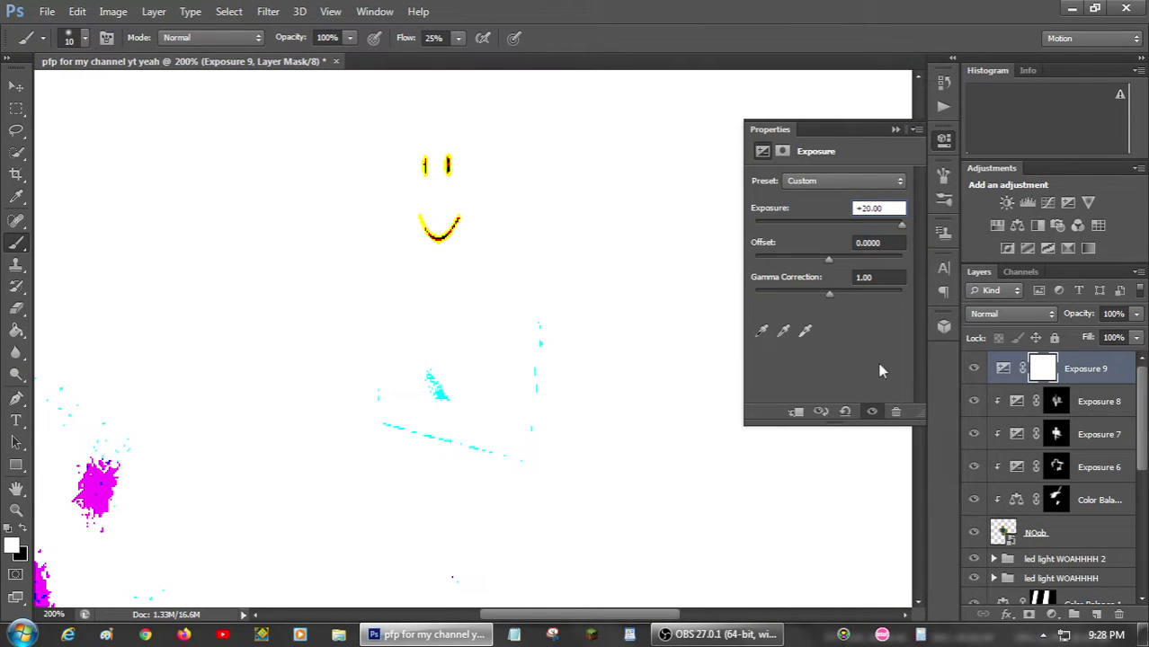
left_click_drag(896, 235, 850, 241)
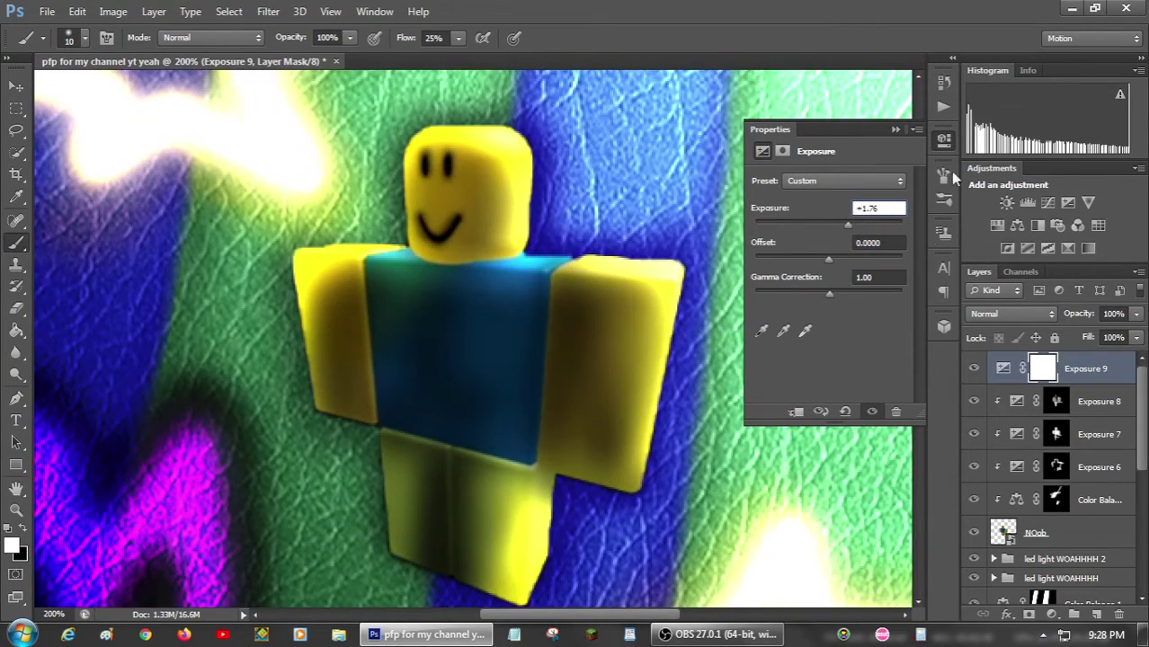
key("Delete")
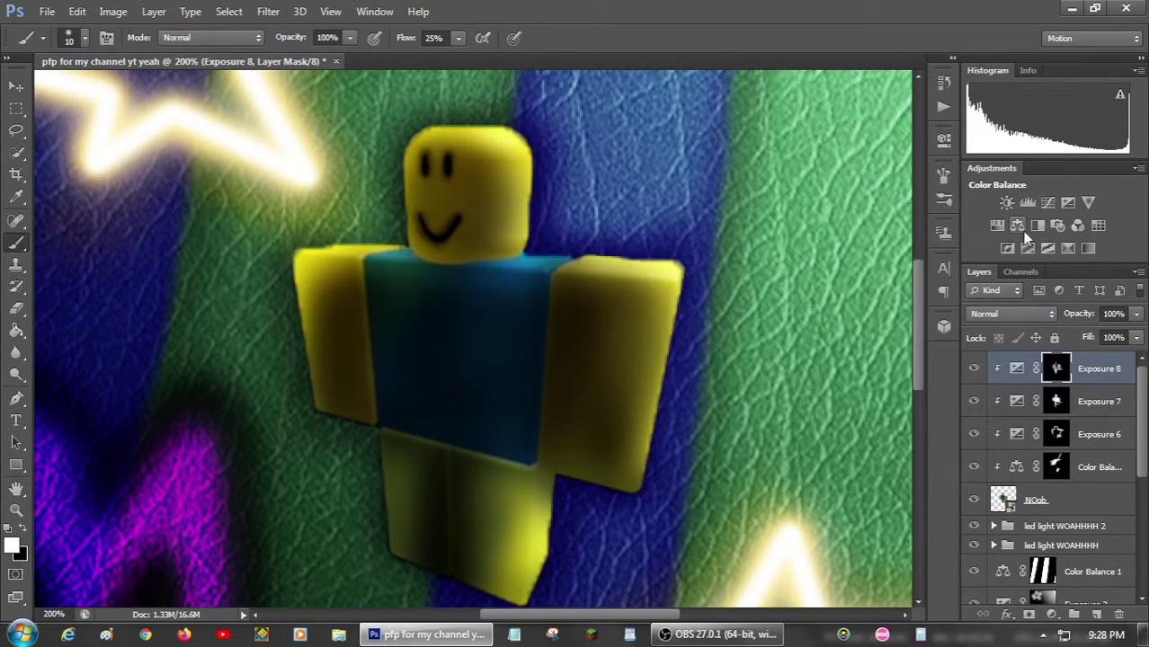
left_click(1017, 225)
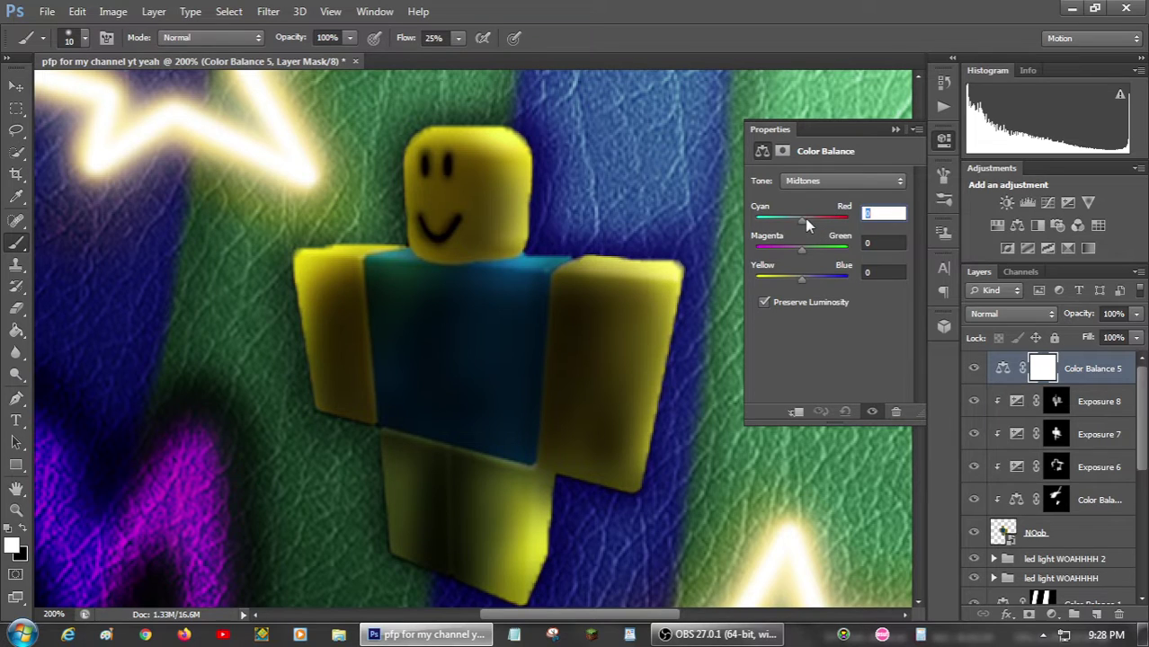
left_click_drag(762, 231, 850, 249)
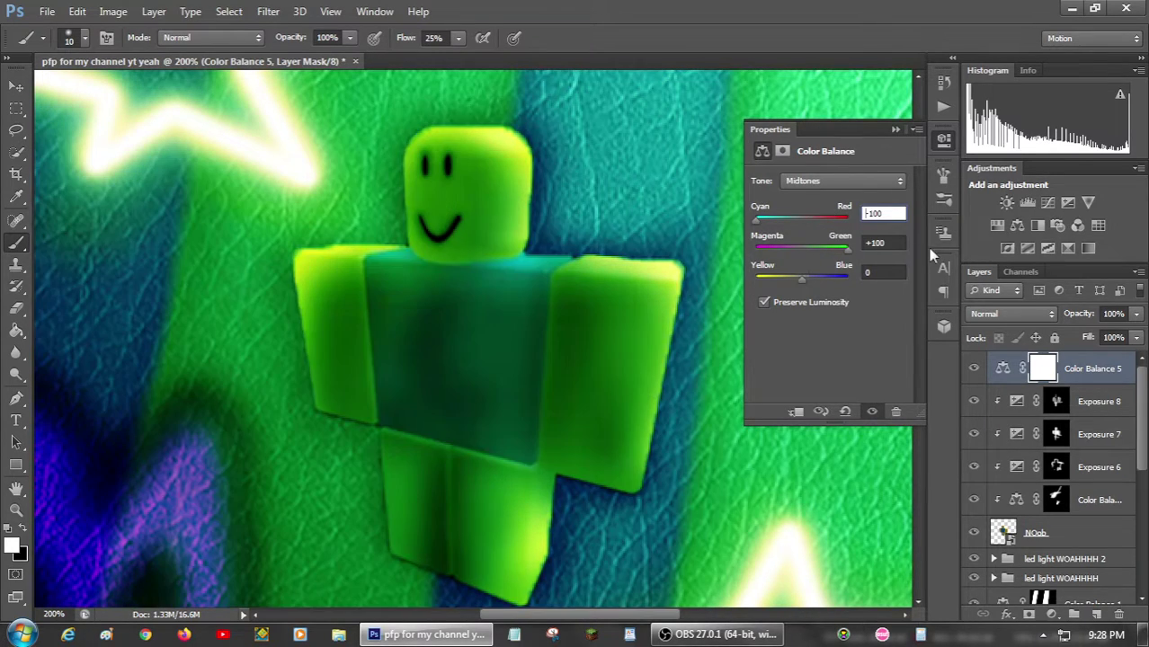
mouse_move(755, 276)
left_mouse_down()
mouse_move(849, 276)
mouse_move(765, 279)
left_mouse_up()
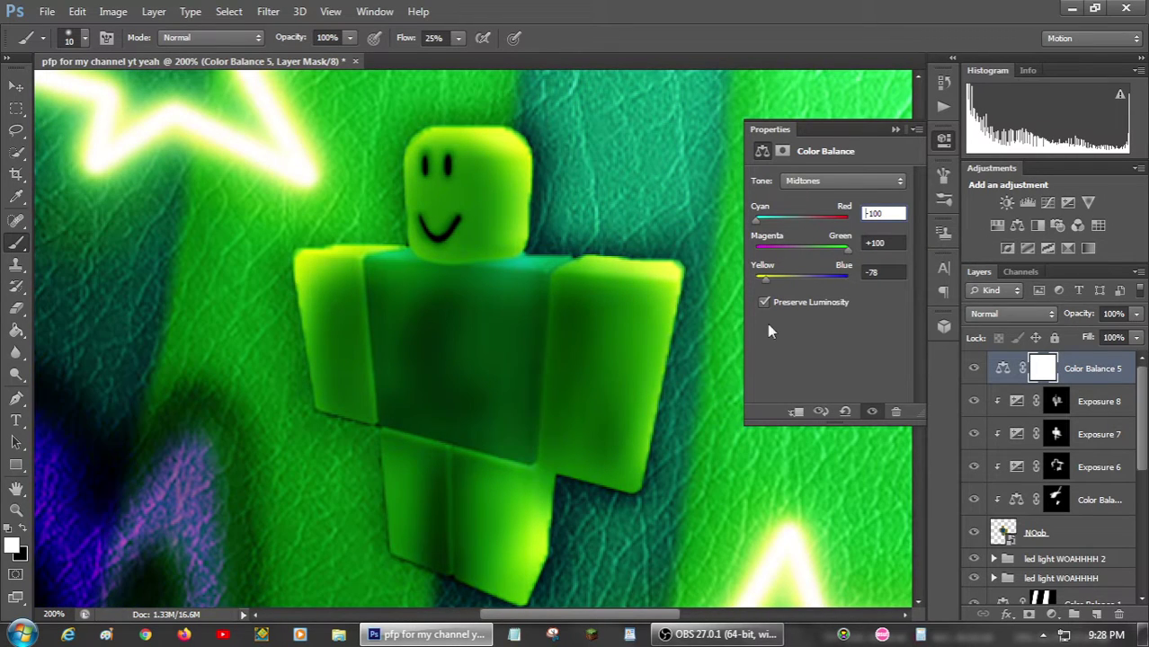
left_click(896, 129)
key("Delete")
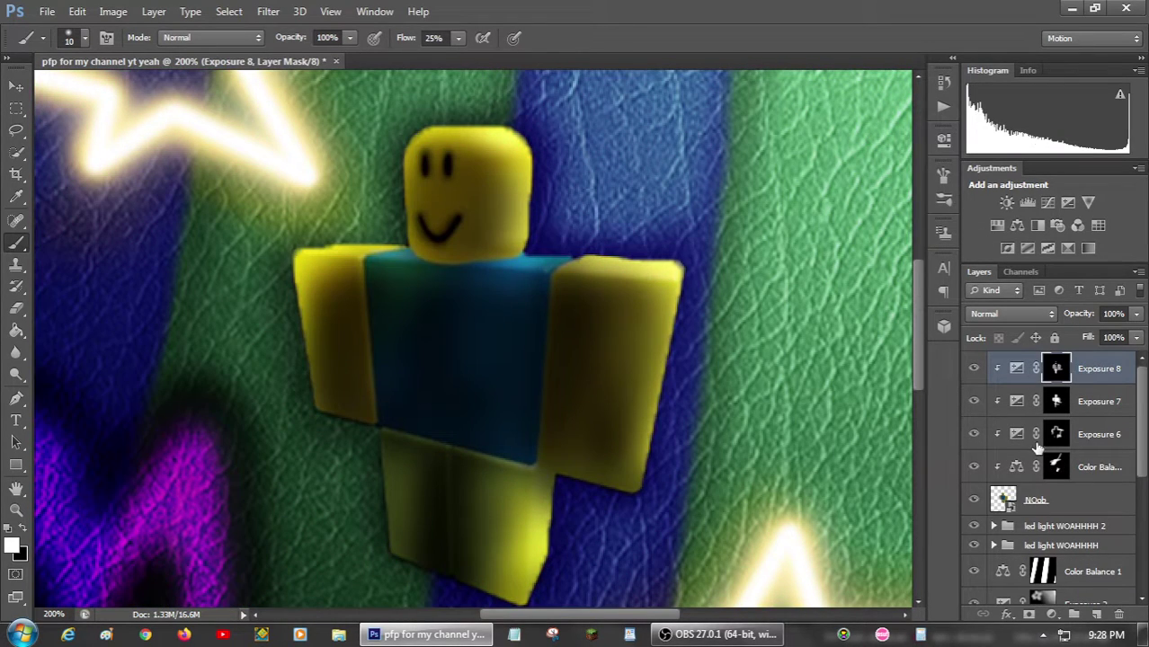
Add a new empty layer above Exposure 8 and rename it "ok".
left_click(1048, 499)
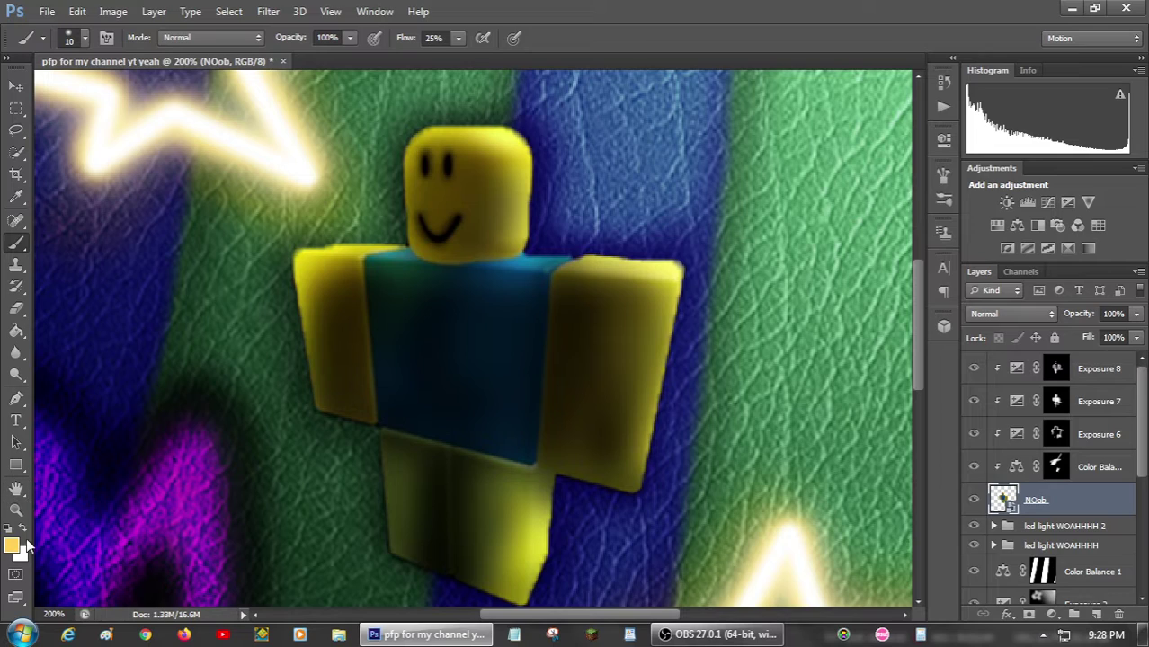
left_click(1057, 365)
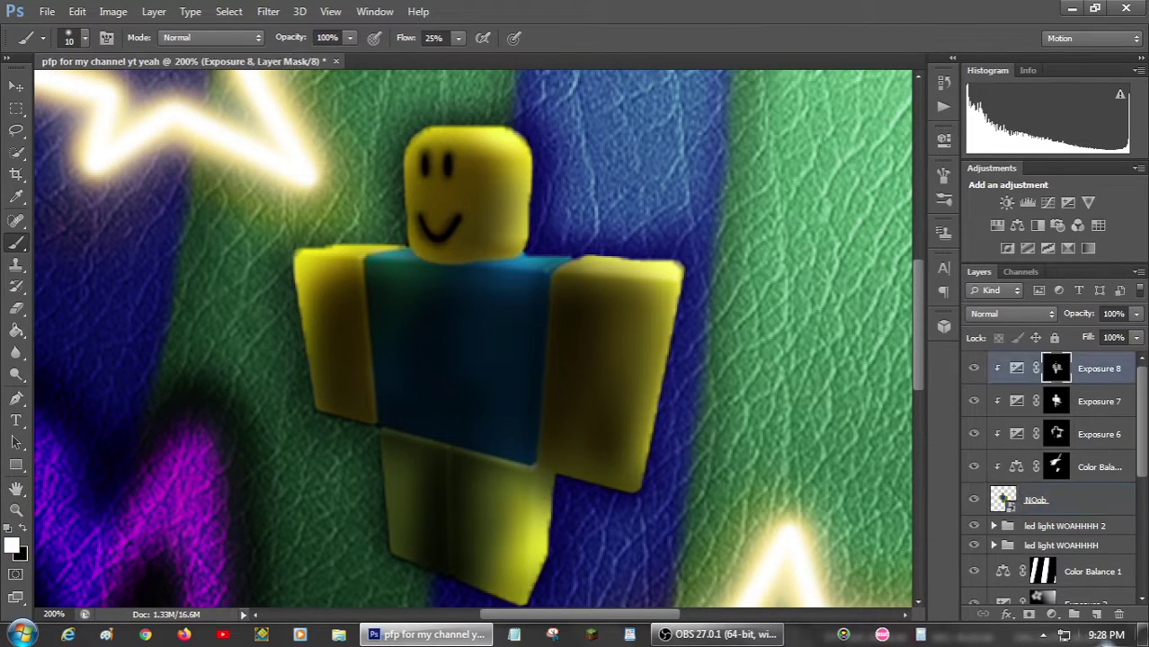
left_click(1098, 614)
double_click(1040, 369)
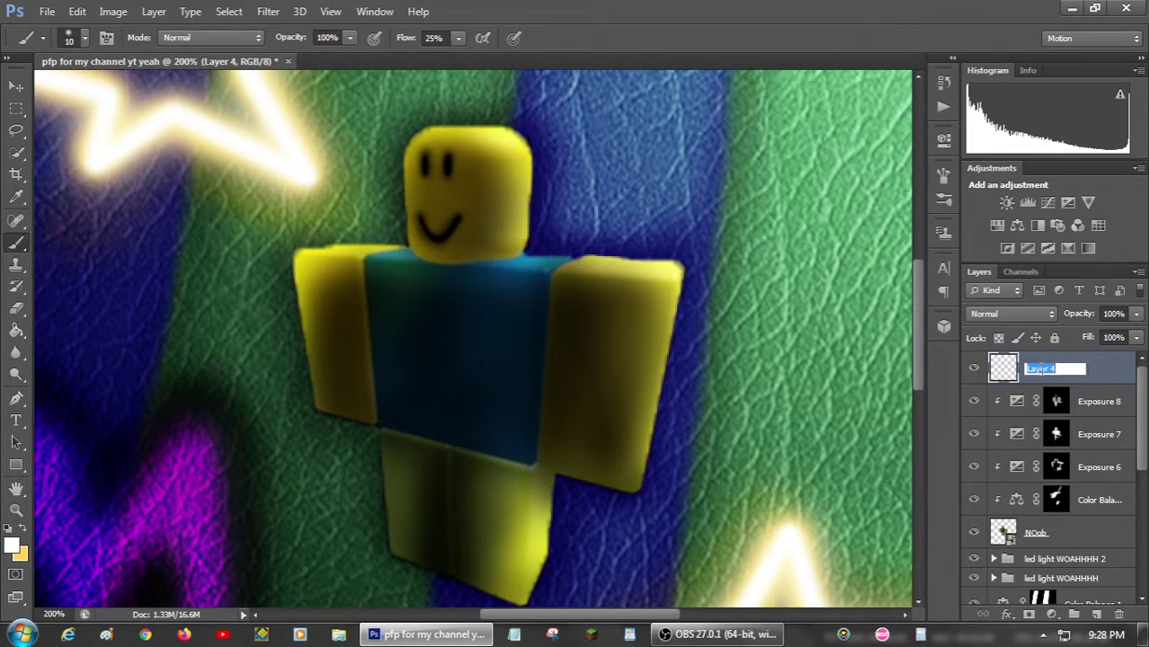
type("ok")
key("Return")
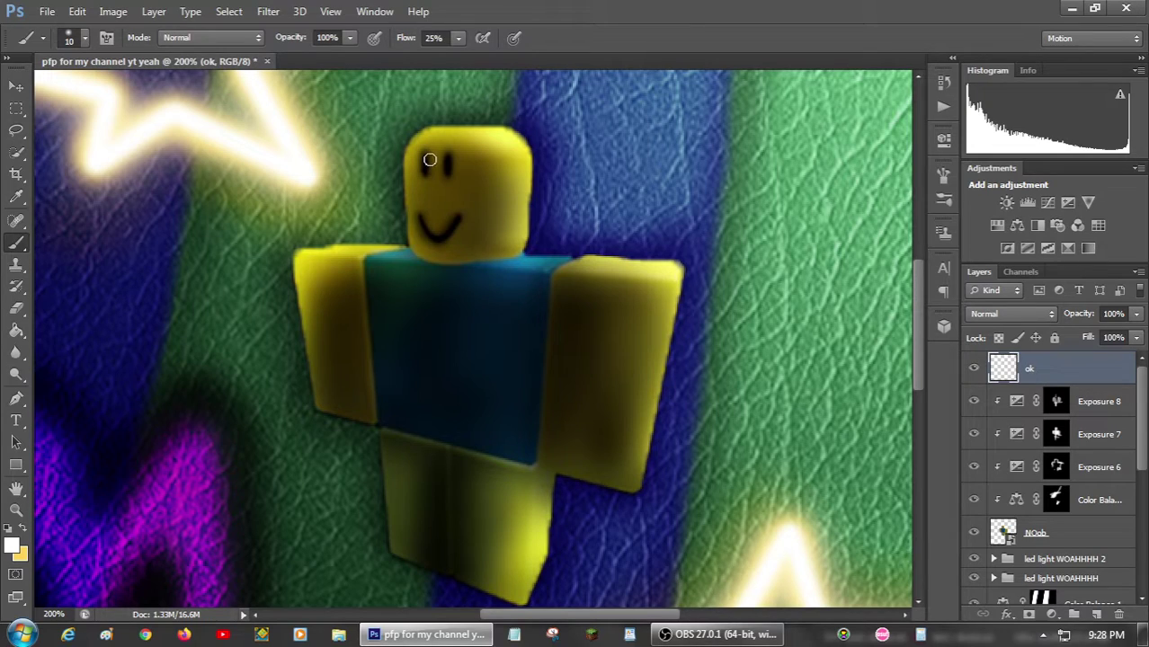
Set the soft round brush to a size of 3 px and a flow of 100%.
right_click(534, 185)
left_click(601, 192)
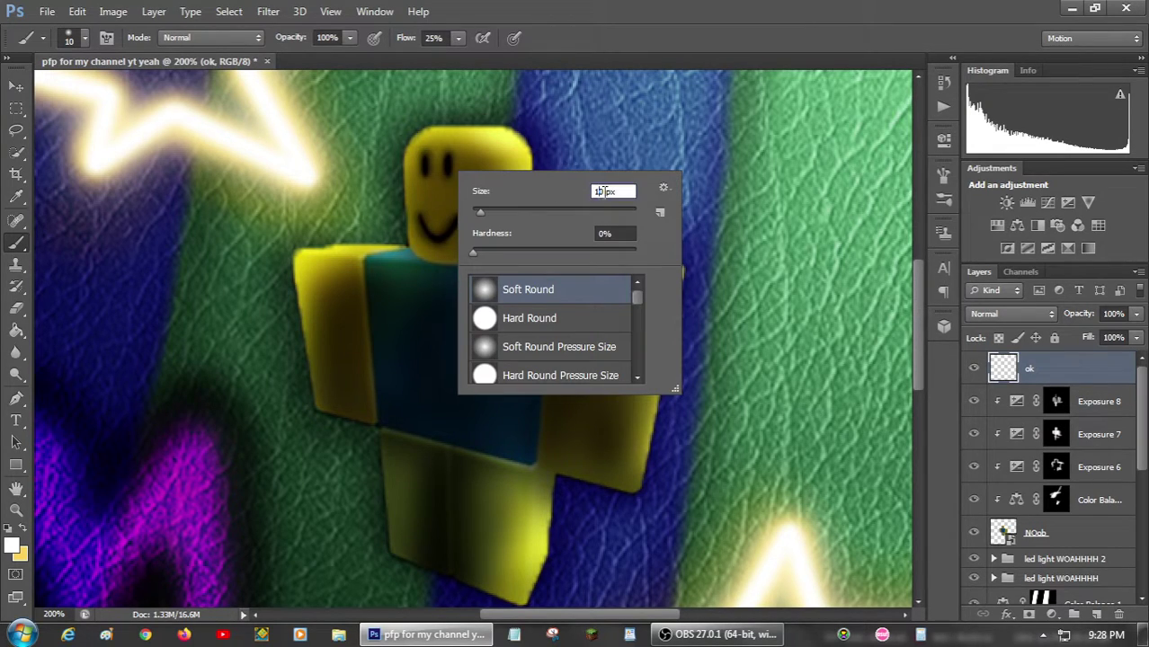
key("Return")
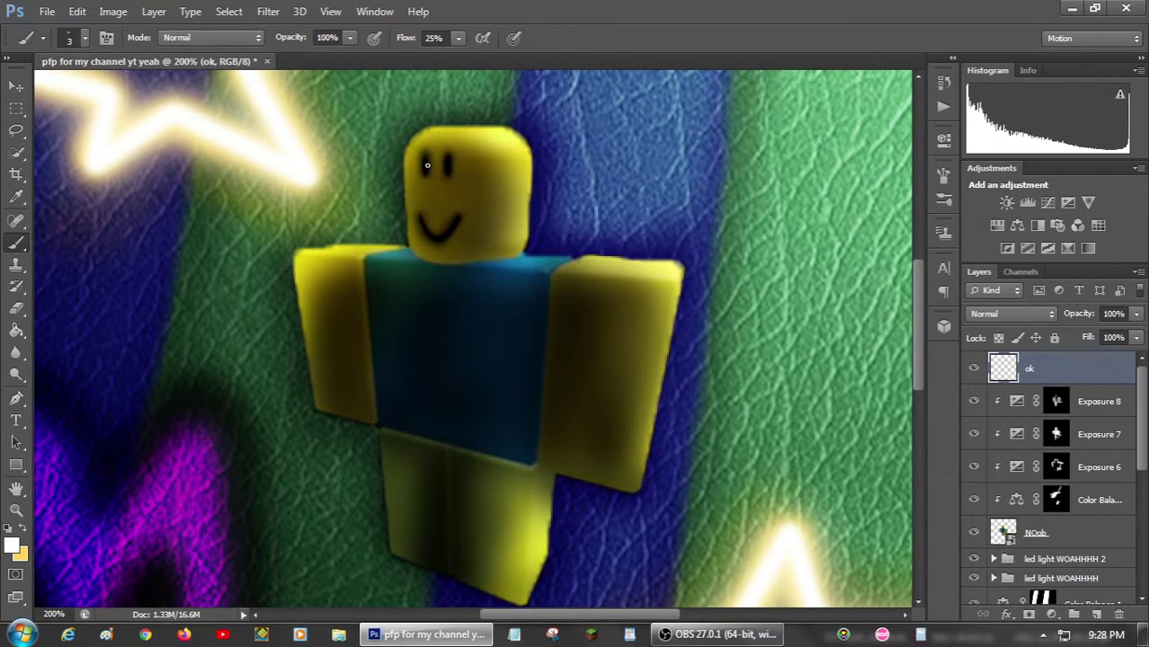
left_click(435, 38)
type("100")
key("Return")
Paint a small white highlight in each of the character's eyes on the "ok" layer.
key("ctrl+plus")
key("ctrl+plus")
key("ctrl+plus")
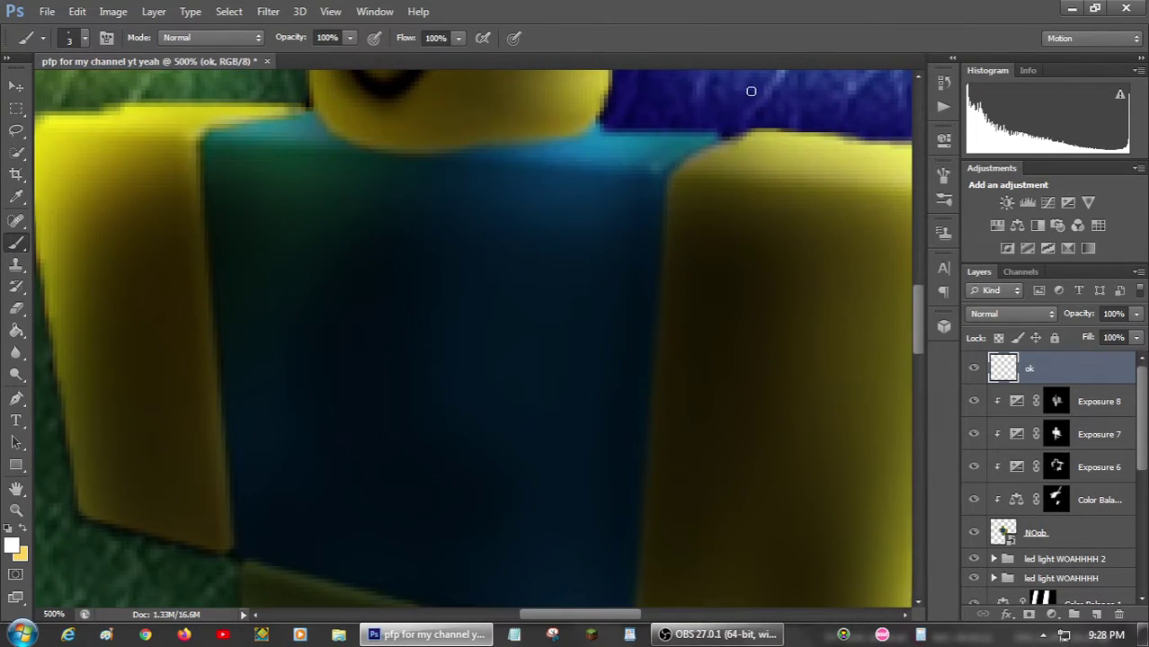
scroll(926, 310, "up", 5)
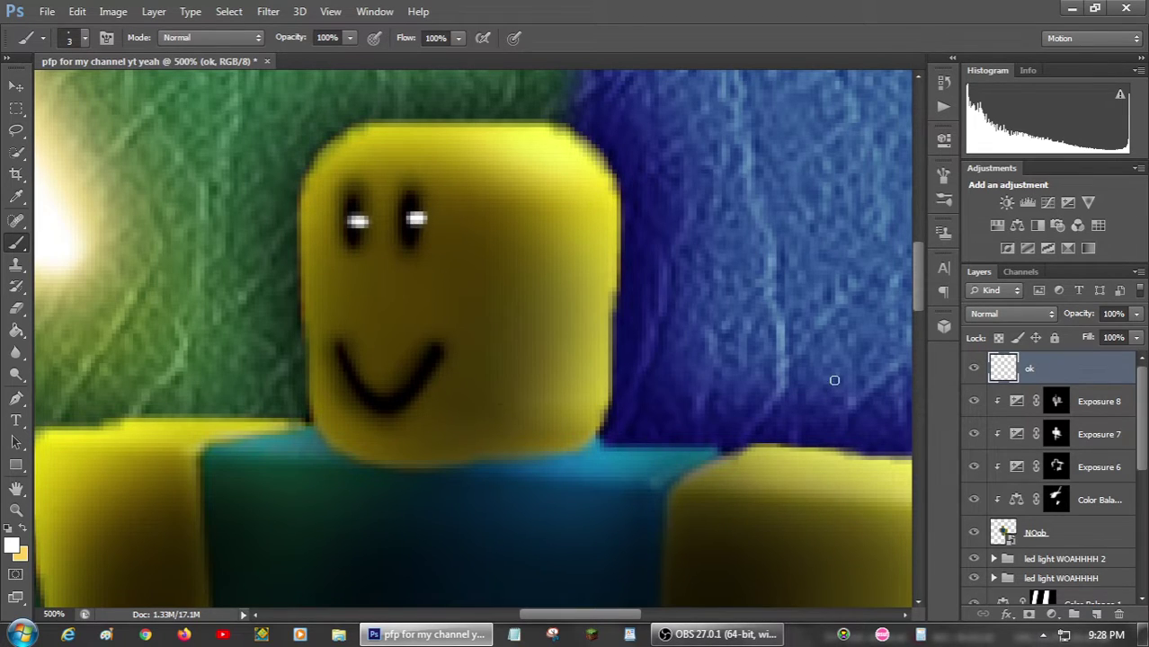
key("ctrl+minus")
key("ctrl+minus")
key("ctrl+minus")
key("ctrl+minus")
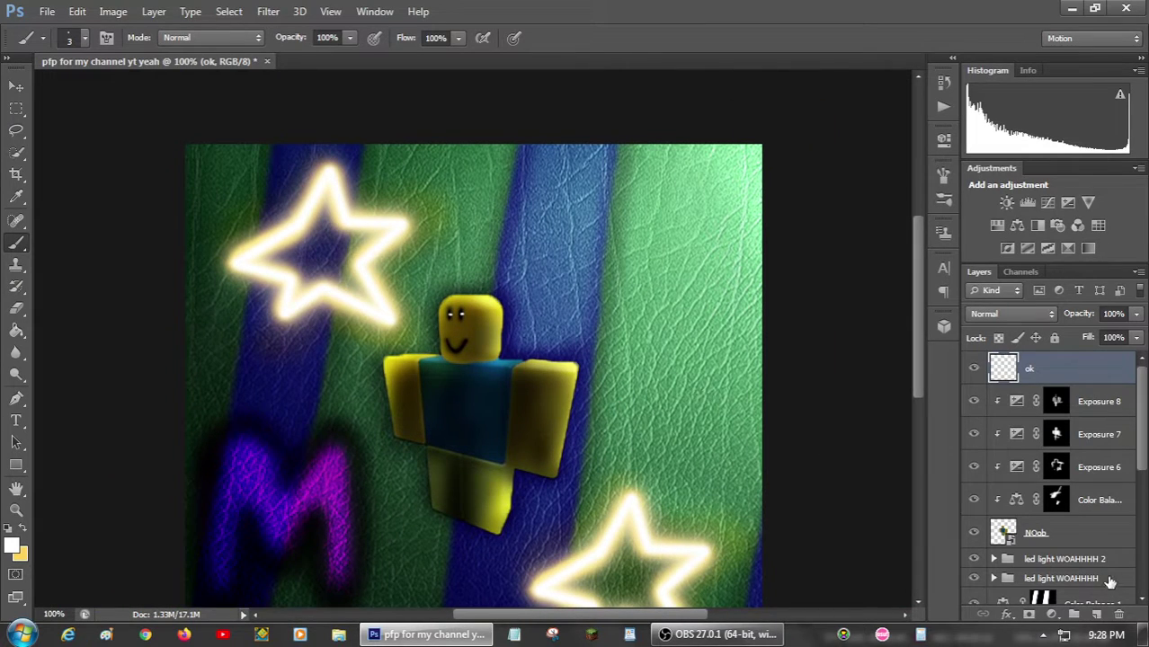
Add a new layer, place it directly beneath the NOob layer, and rename it "circle".
scroll(1110, 582, "down", 3)
left_click(1096, 616)
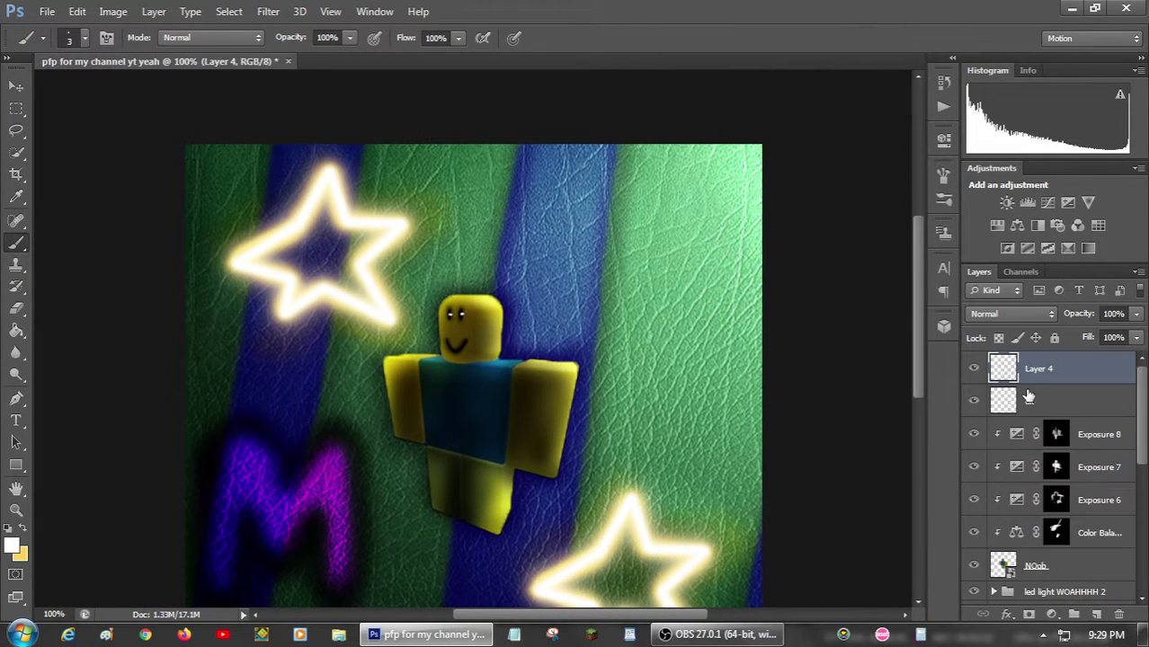
left_click_drag(1036, 376, 1069, 584)
double_click(1039, 566)
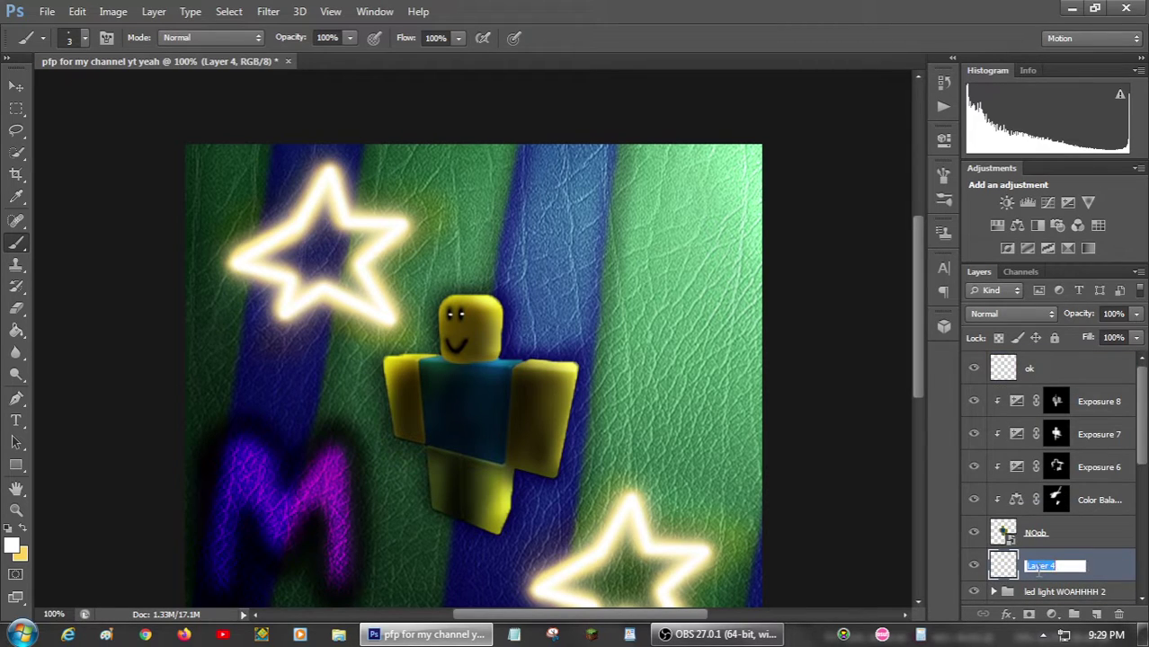
key("Return")
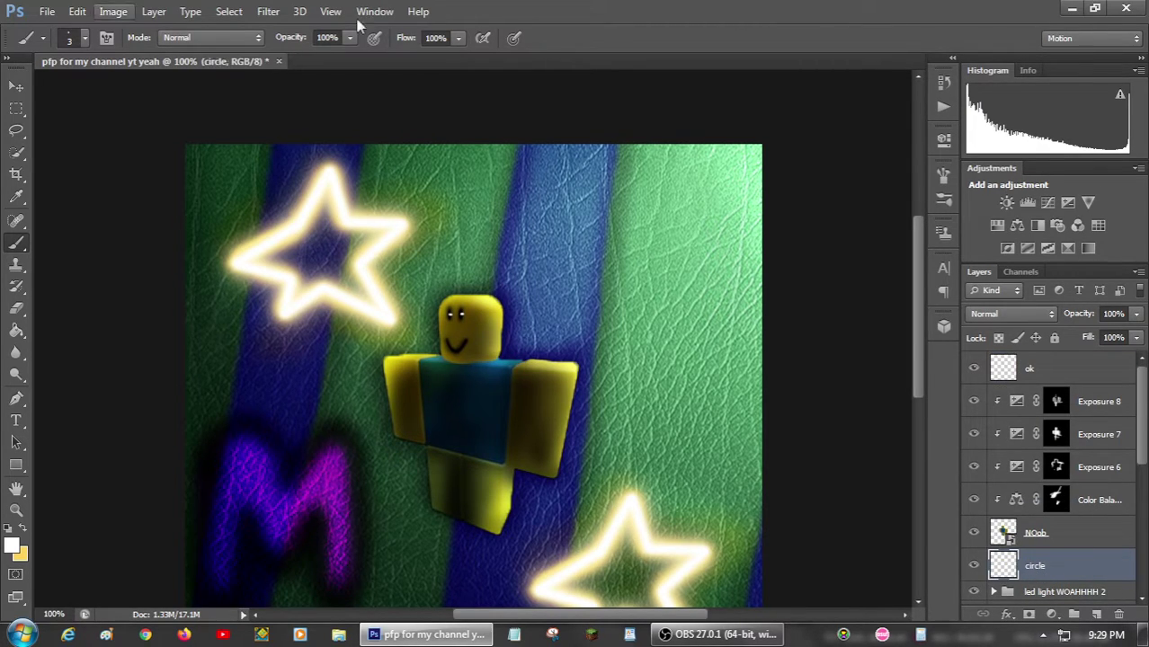
Make a circular selection enclosing the whole character with the Elliptical Marquee tool and centre it on the figure.
right_click(17, 109)
left_click(79, 122)
left_click_drag(341, 251, 637, 532)
left_click_drag(588, 196, 333, 515)
left_click_drag(430, 358, 452, 366)
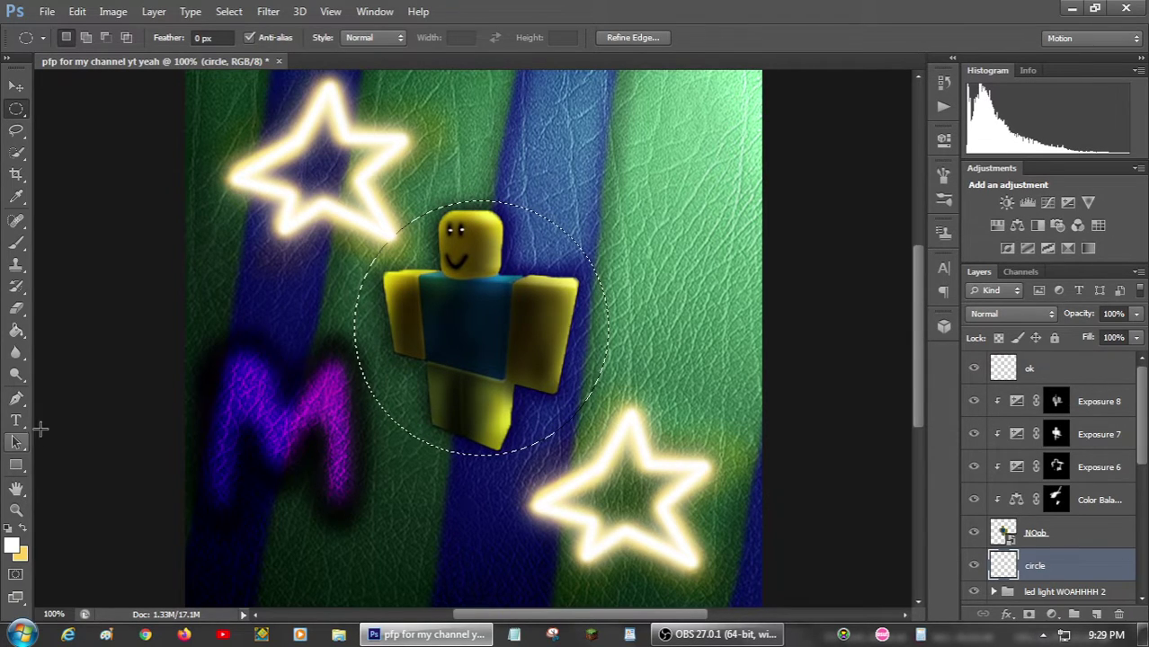
Fill the circular selection on the "circle" layer with dark grey, and deselect.
left_click(16, 330)
left_click(13, 530)
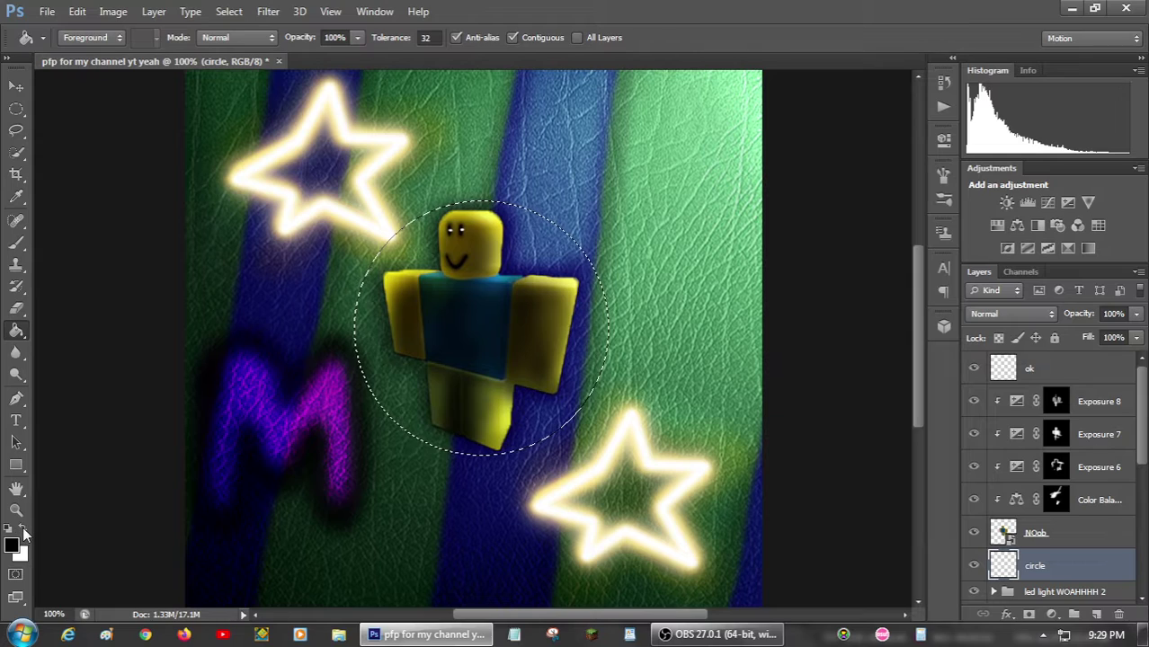
left_click(12, 544)
left_click_drag(456, 539, 373, 498)
left_click(855, 334)
left_click(582, 309)
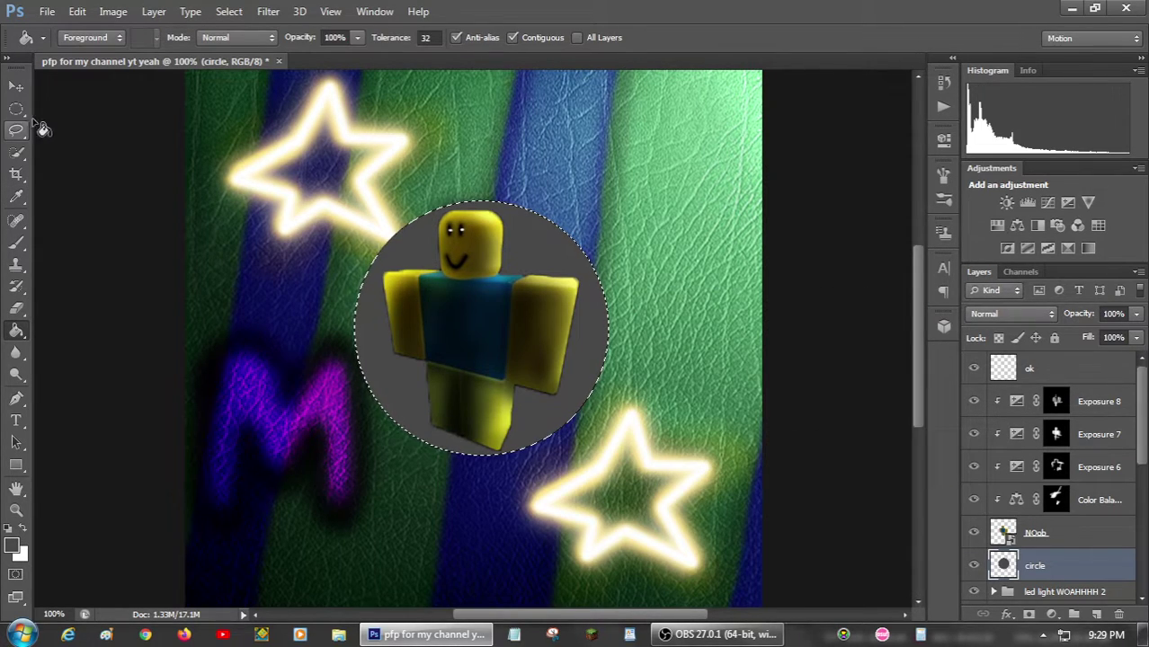
left_click(17, 130)
key("ctrl+d")
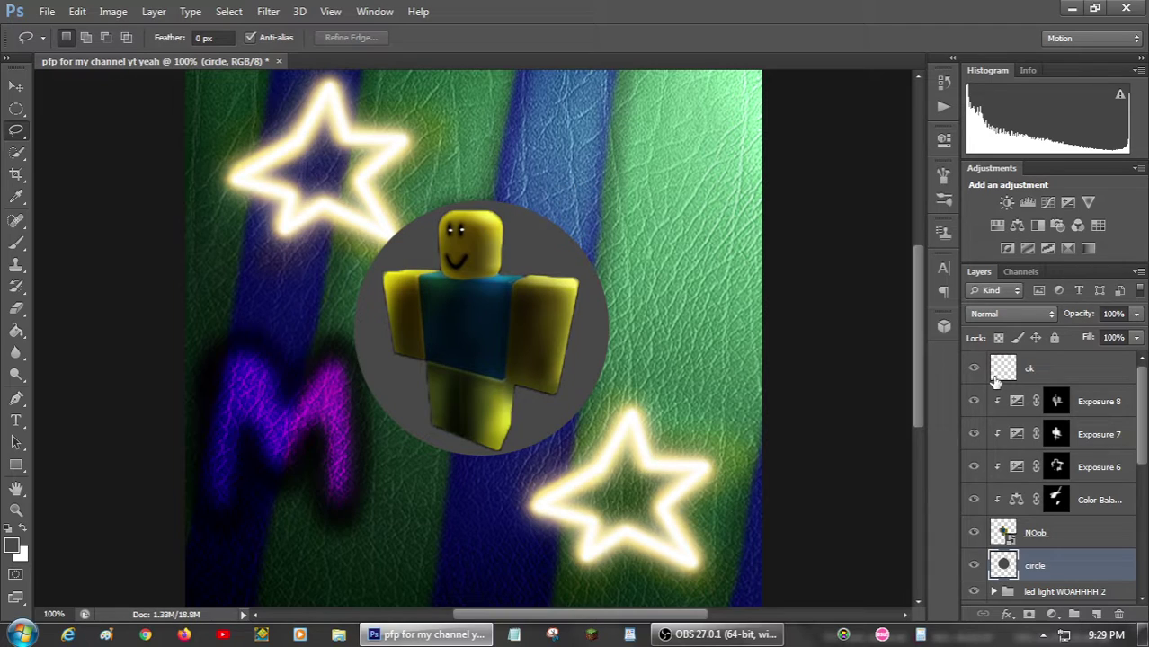
scroll(1070, 507, "down", 1)
scroll(1054, 509, "down", 2)
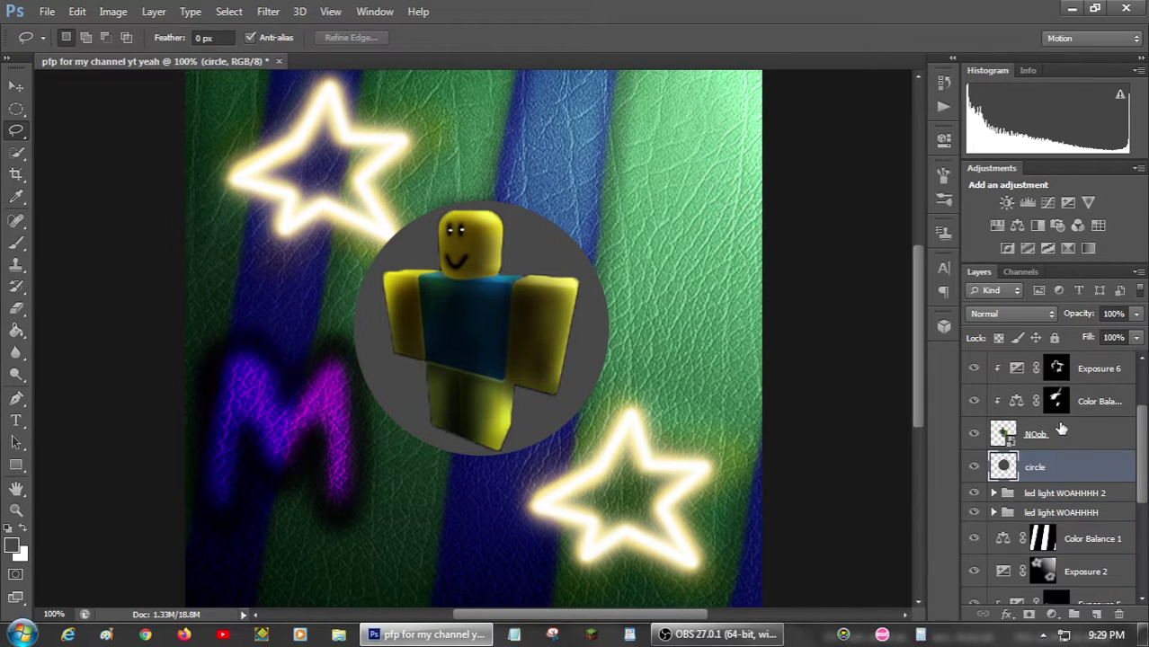
Move the "circle" layer beneath both led light groups and clip a new Exposure adjustment of -3.83 to it.
left_click_drag(1026, 469, 1050, 528)
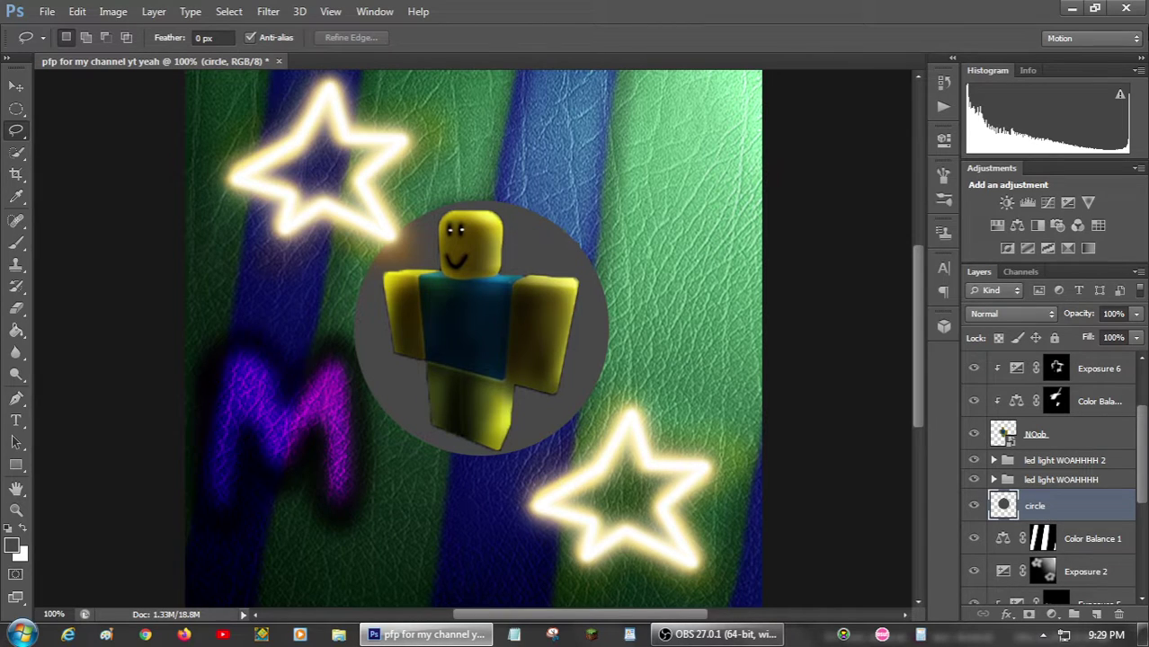
scroll(622, 243, "up", 1)
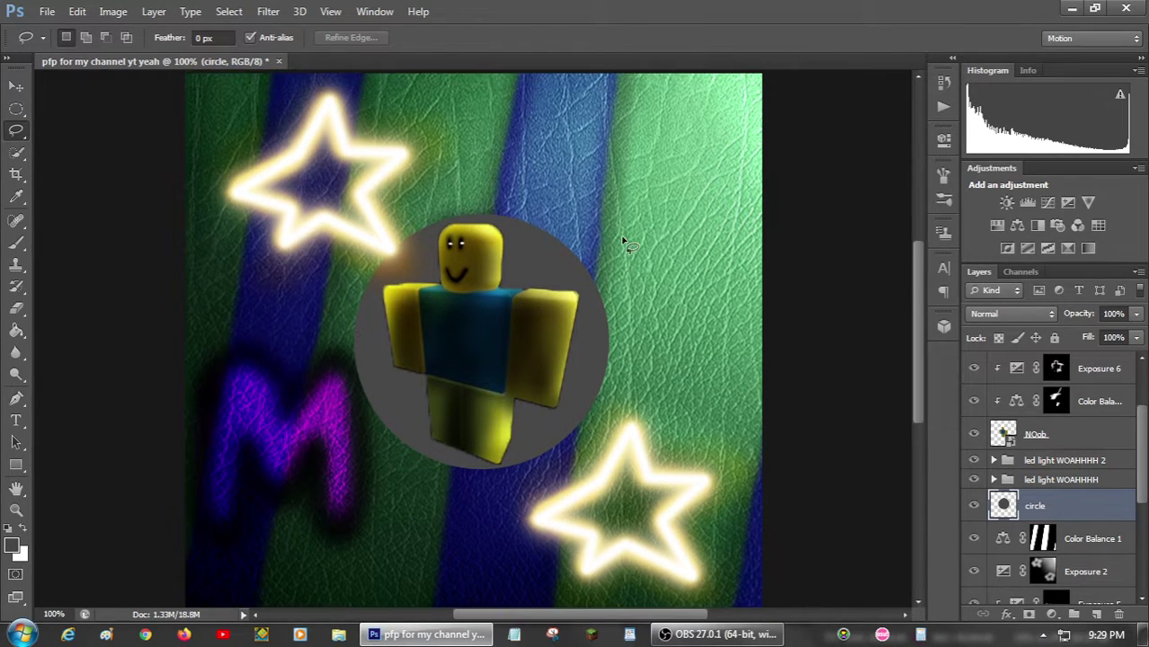
left_click(1068, 203)
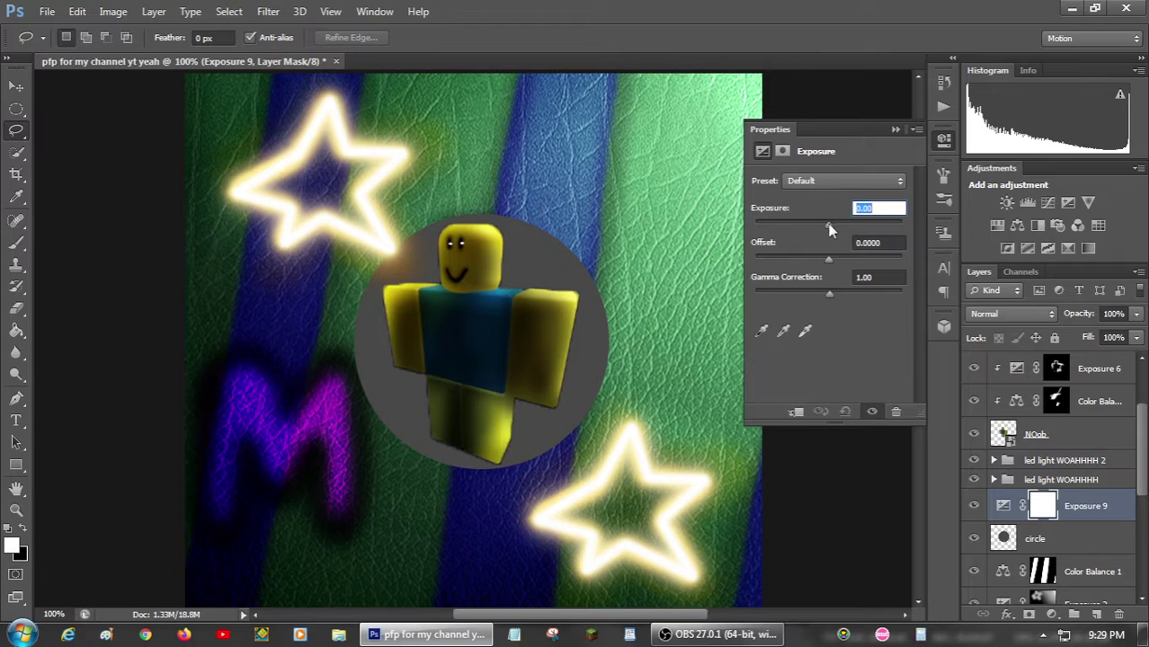
left_click_drag(804, 227, 787, 227)
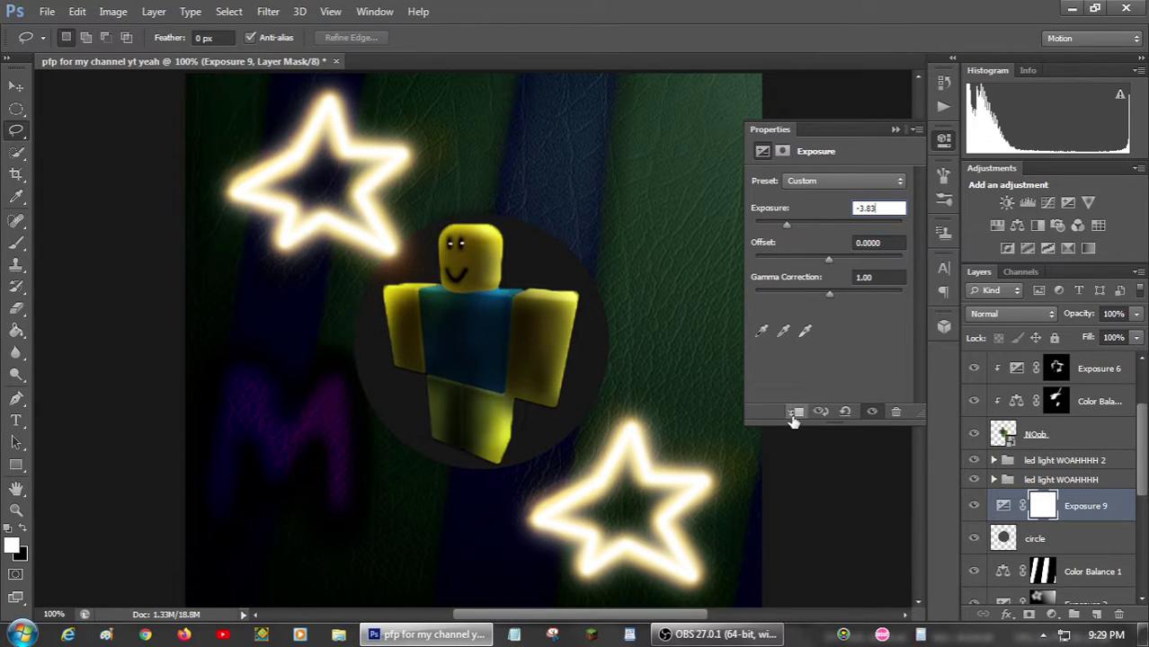
left_click(794, 414)
left_click(895, 129)
Fill the new Exposure adjustment's mask with black and set up a white Soft Round brush at 100 px.
left_click(17, 330)
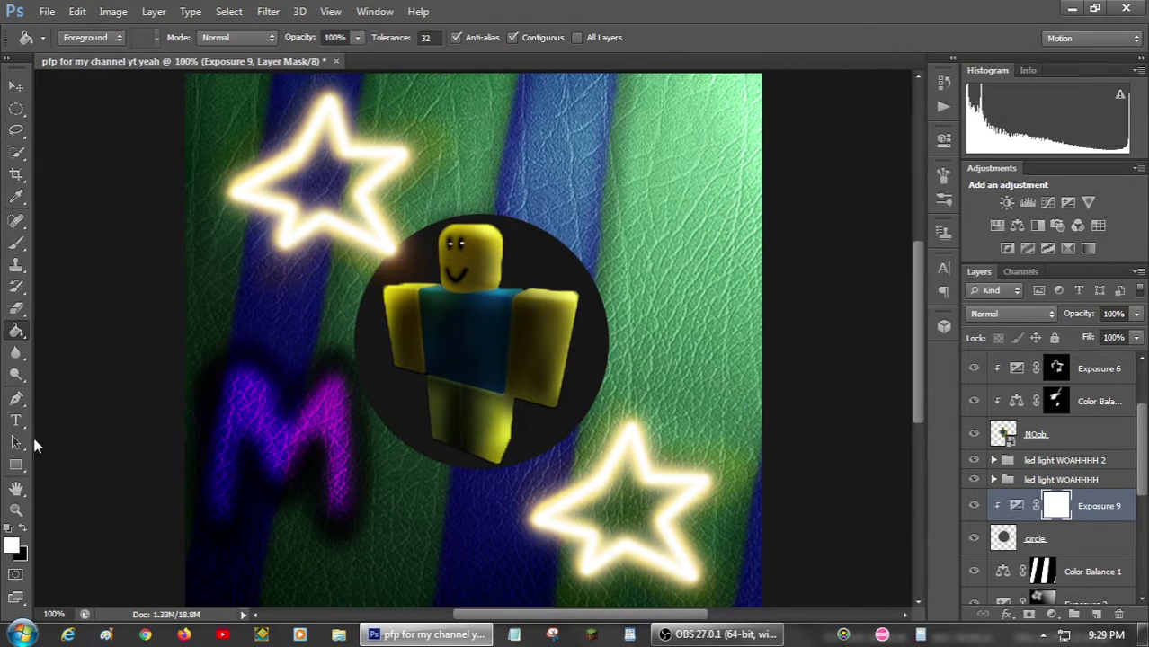
key("ctrl+i")
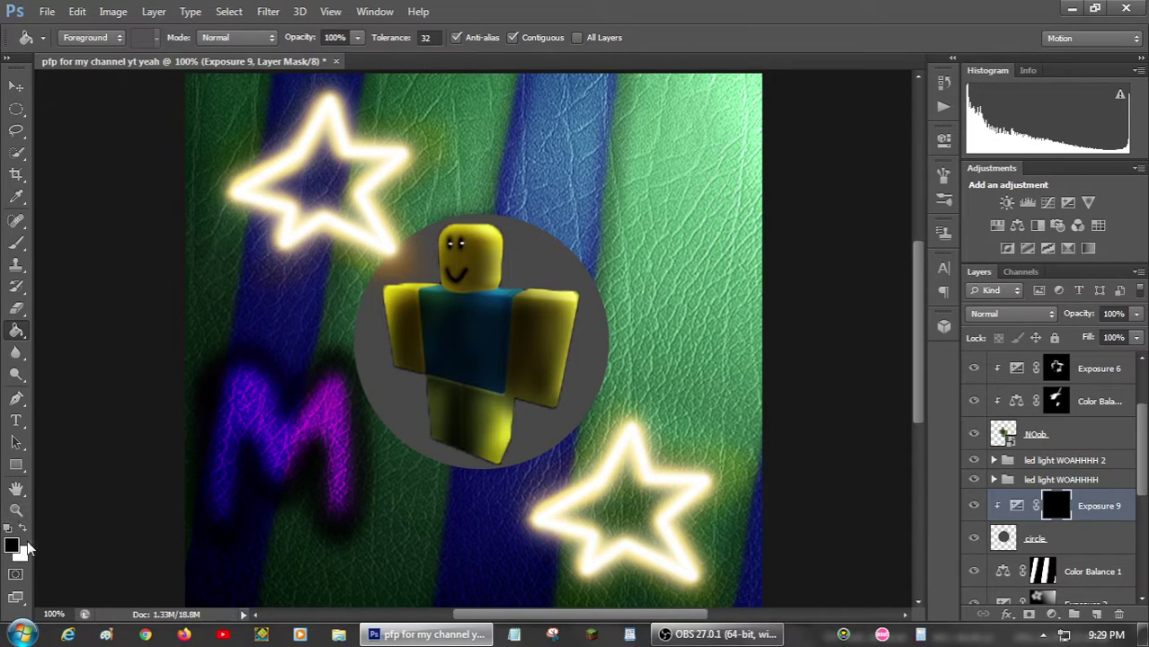
left_click(25, 537)
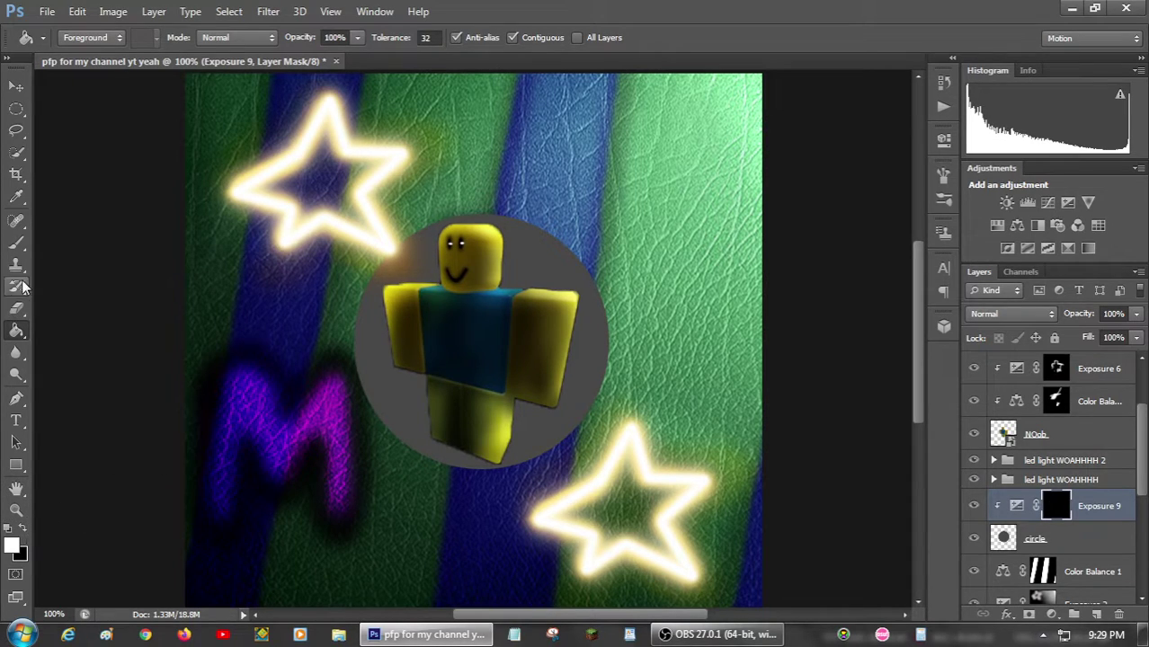
left_click(16, 243)
right_click(354, 280)
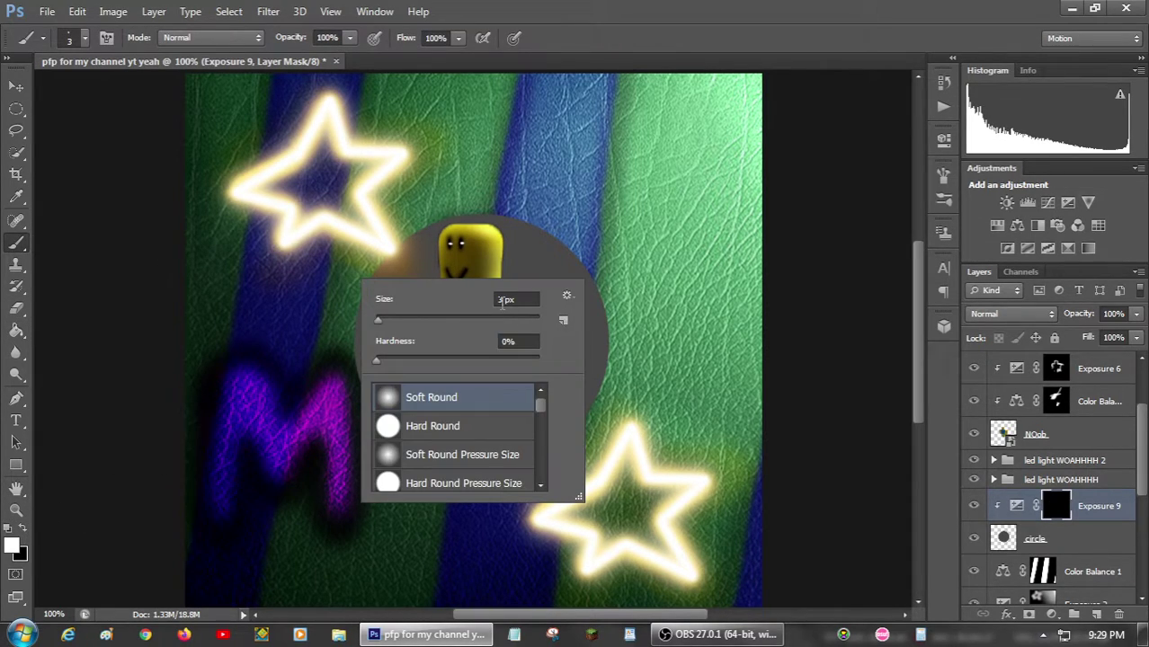
key("Return")
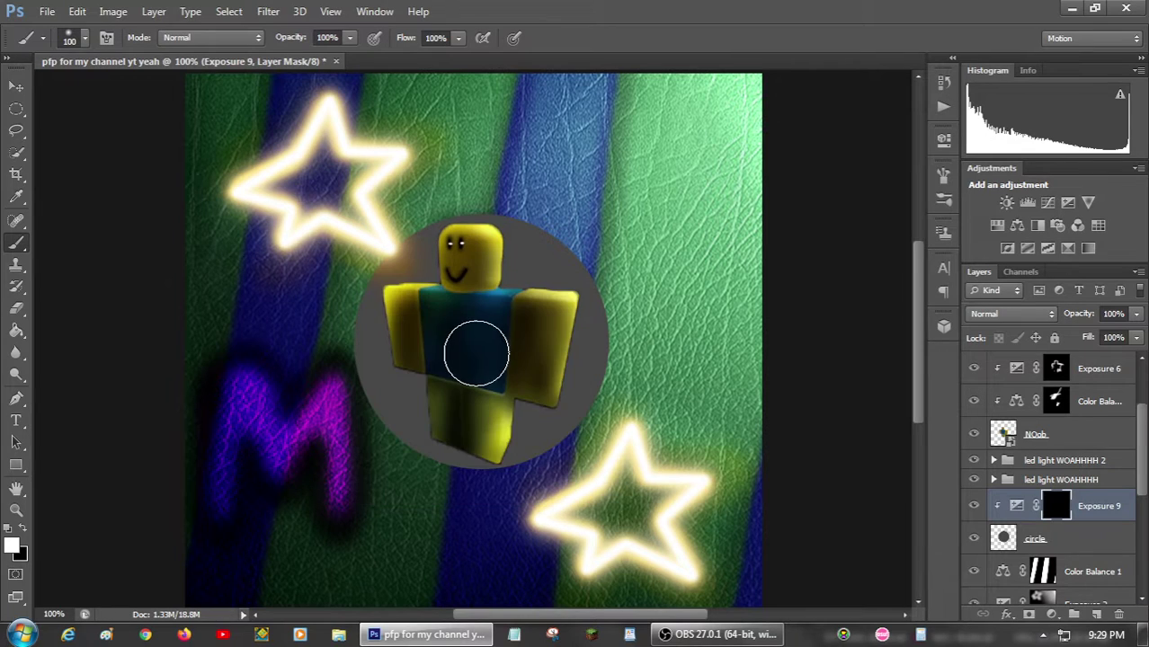
Paint white on the Exposure mask around the character at 25% brush flow to shade the circle behind it.
mouse_move(477, 346)
left_mouse_down()
mouse_move(401, 304)
mouse_move(414, 360)
mouse_move(445, 387)
mouse_move(460, 451)
mouse_move(487, 449)
mouse_move(516, 395)
mouse_move(547, 387)
mouse_move(548, 301)
mouse_move(481, 264)
left_mouse_up()
key("ctrl+z")
type("25")
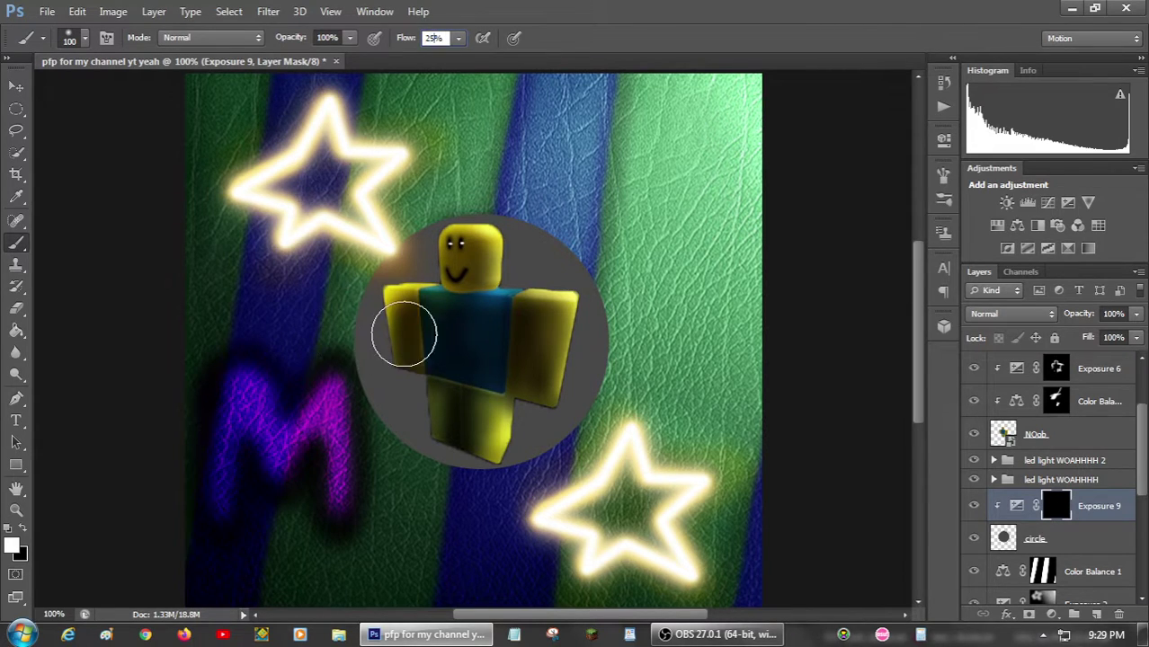
key("Return")
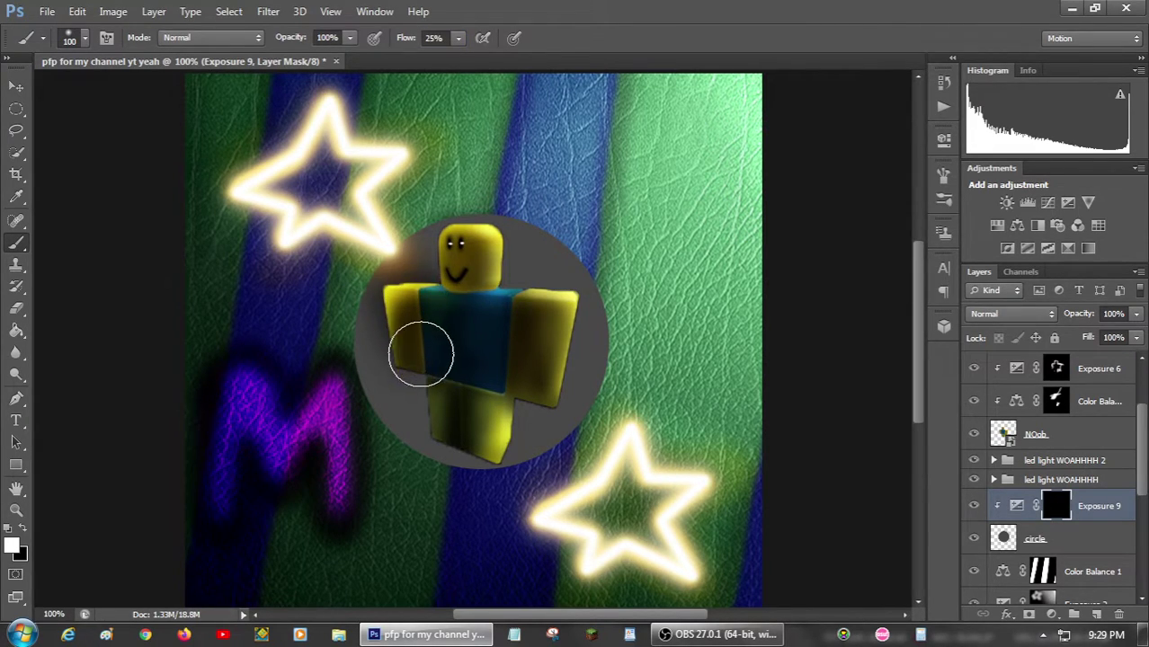
mouse_move(424, 352)
left_mouse_down()
mouse_move(447, 458)
mouse_move(442, 382)
mouse_move(461, 452)
mouse_move(486, 416)
mouse_move(508, 418)
mouse_move(486, 389)
mouse_move(467, 454)
mouse_move(445, 381)
mouse_move(478, 444)
mouse_move(526, 351)
mouse_move(557, 383)
mouse_move(575, 285)
mouse_move(522, 297)
mouse_move(560, 303)
mouse_move(493, 279)
mouse_move(474, 234)
mouse_move(451, 306)
mouse_move(472, 242)
mouse_move(470, 289)
mouse_move(475, 278)
mouse_move(436, 269)
mouse_move(456, 409)
mouse_move(518, 298)
mouse_move(440, 375)
mouse_move(528, 289)
mouse_move(451, 414)
mouse_move(568, 315)
mouse_move(405, 282)
mouse_move(400, 419)
mouse_move(551, 418)
mouse_move(440, 292)
mouse_move(380, 422)
mouse_move(445, 488)
mouse_move(360, 334)
mouse_move(389, 412)
left_mouse_up()
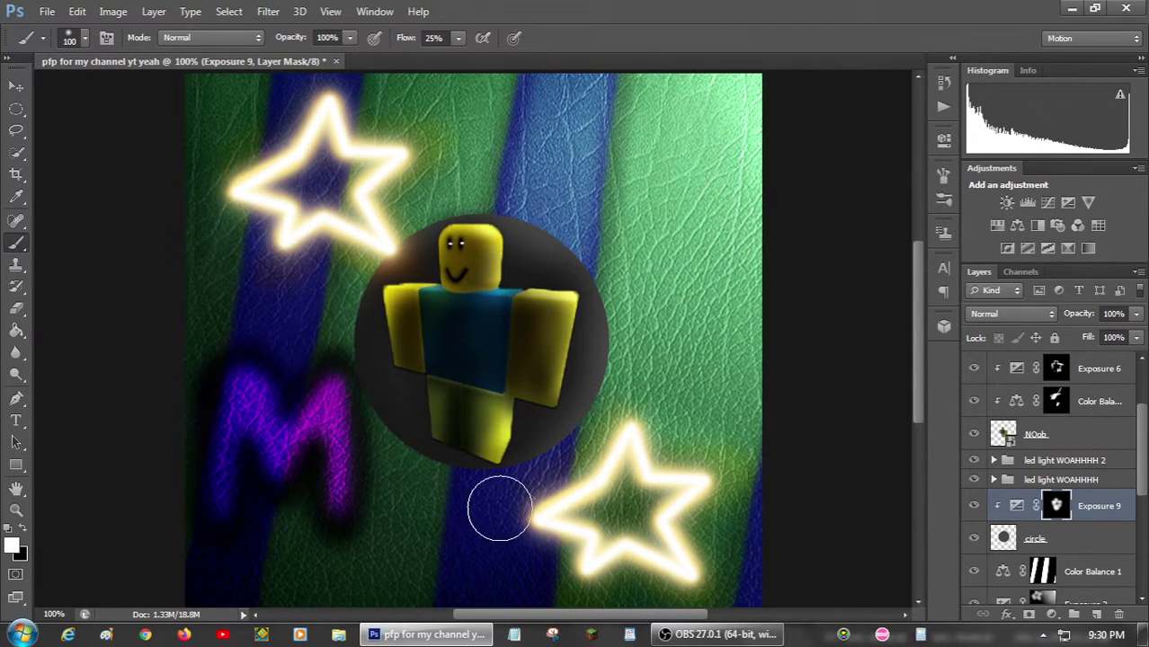
Add a second Exposure adjustment of -6.67 above the first and clip it to the "circle" layer.
left_click(1067, 203)
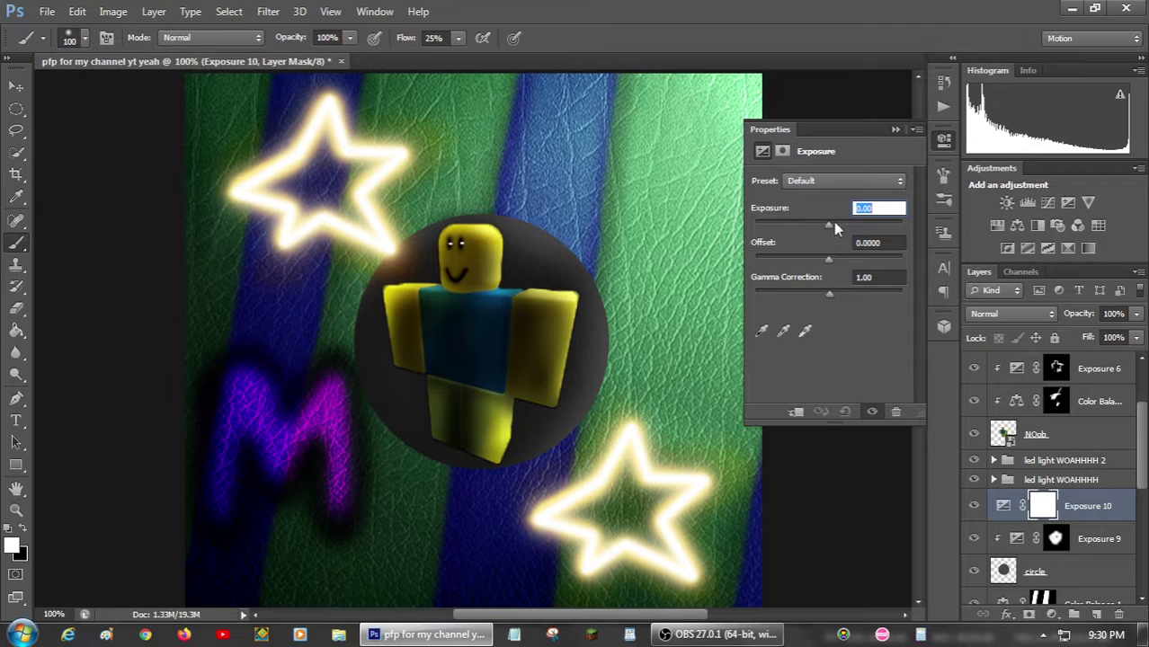
left_click_drag(815, 229, 780, 227)
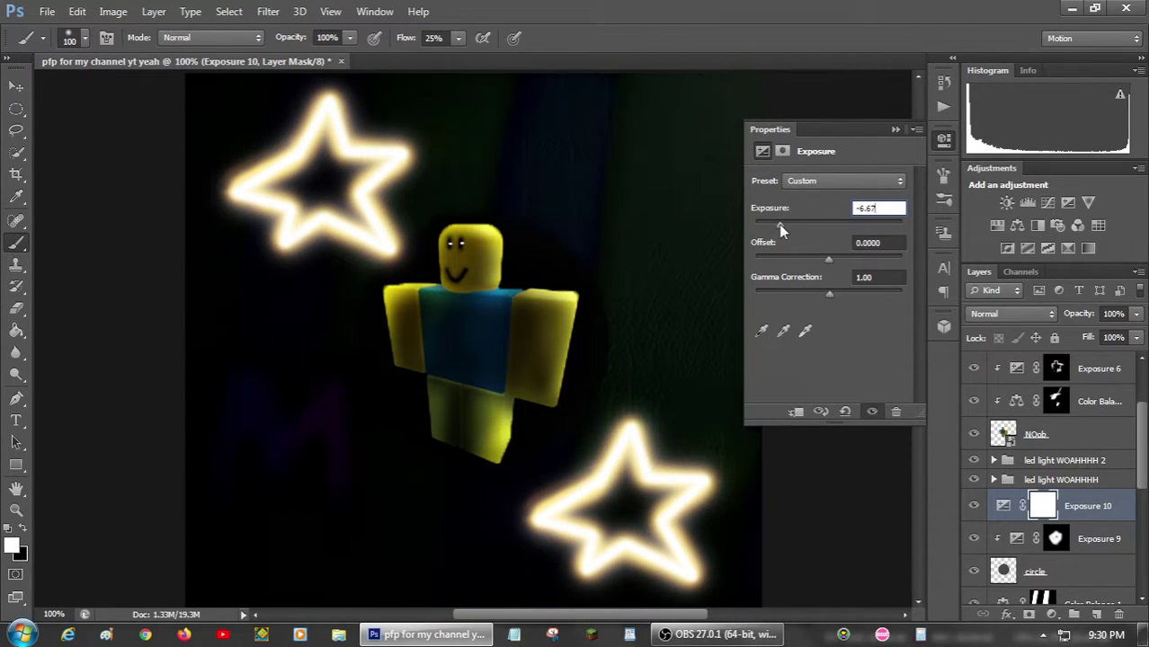
left_click(821, 411)
left_click(895, 129)
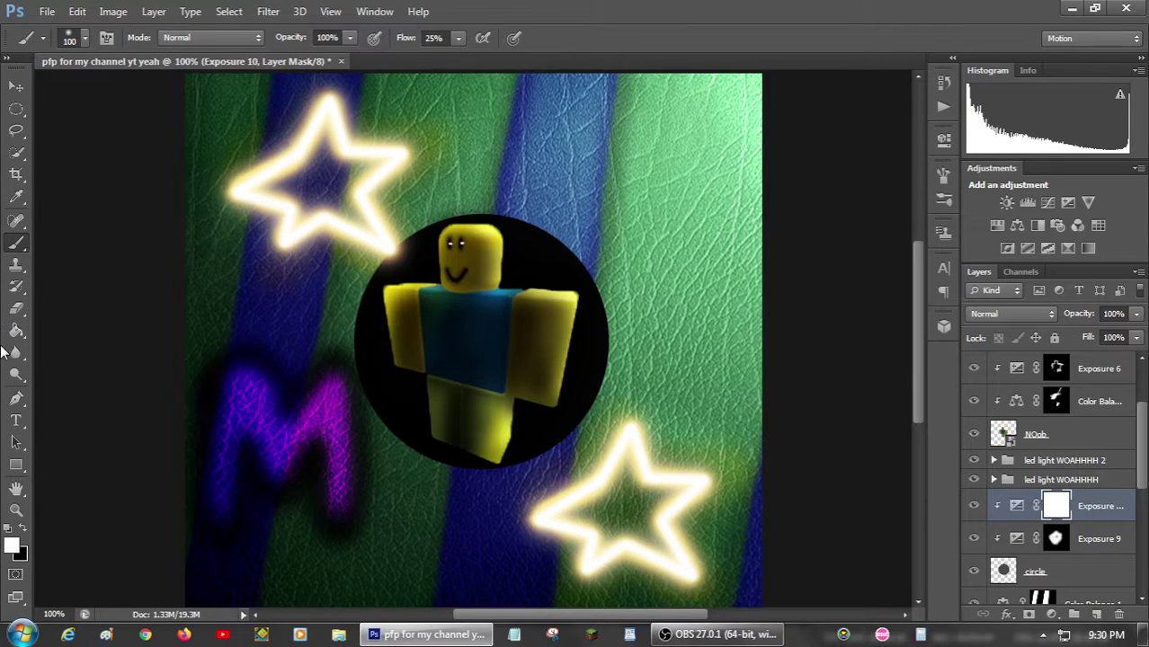
Fill the second Exposure mask with black and paint white around the character to deepen the circle's shading.
left_click(16, 340)
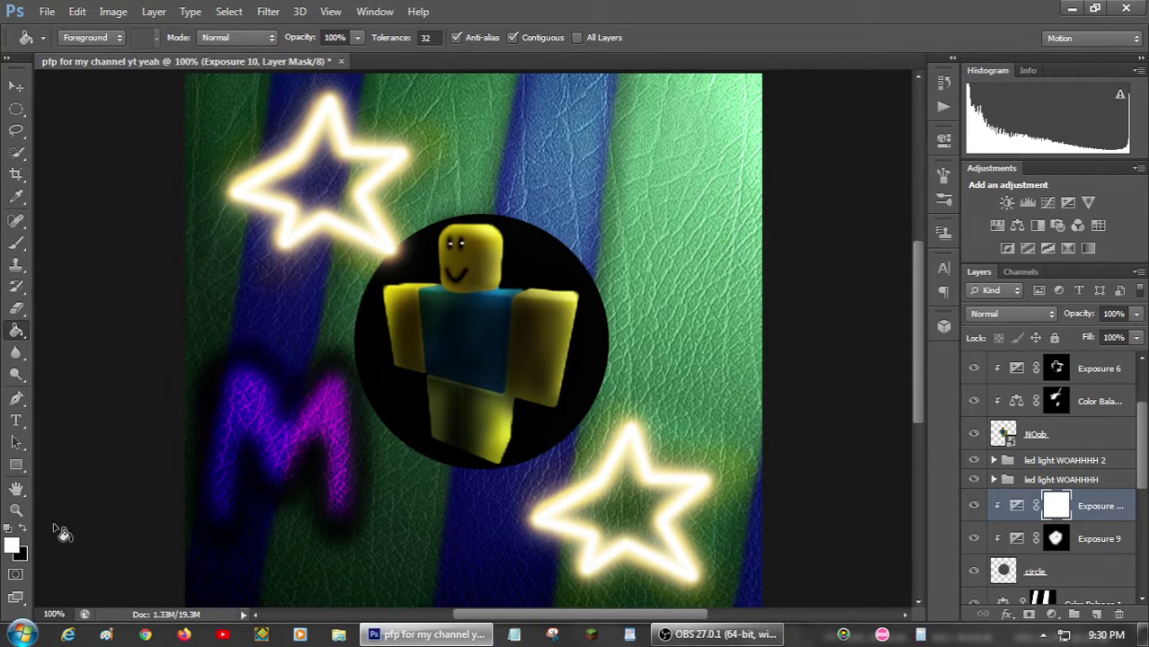
key("alt+BackSpace")
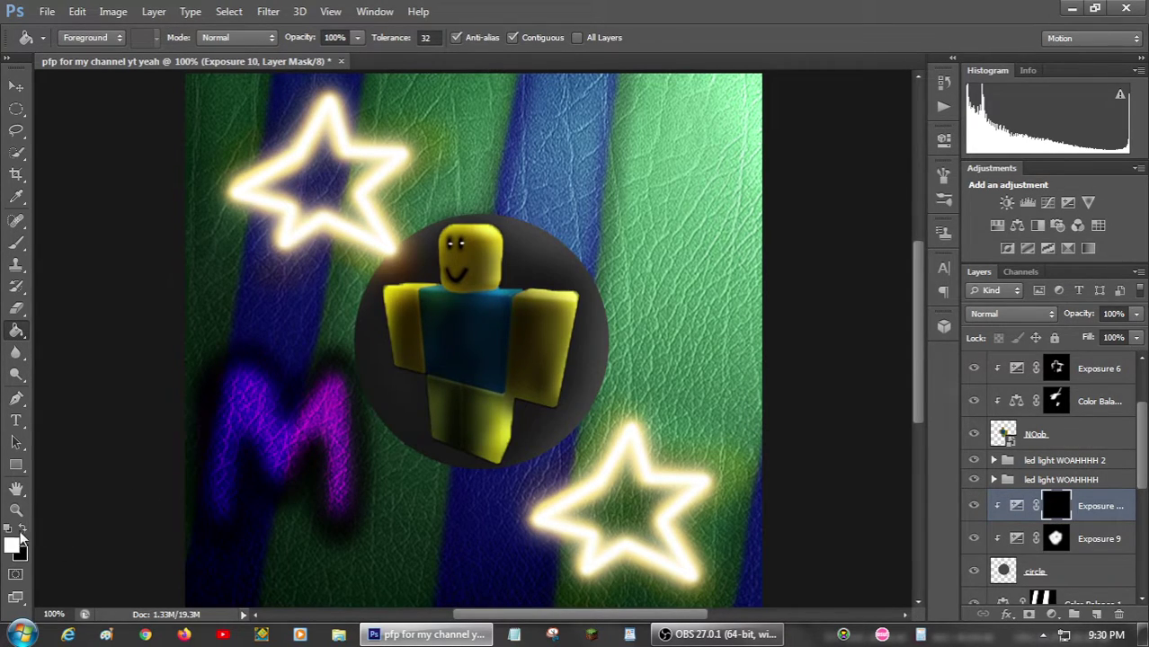
left_click(16, 242)
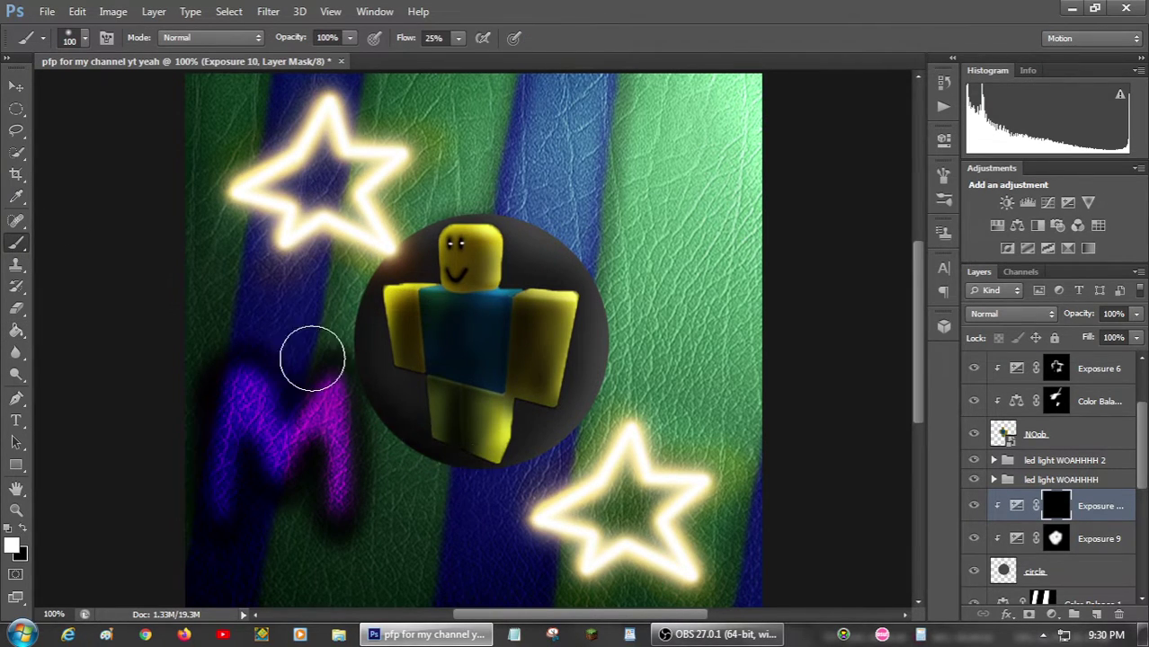
mouse_move(489, 463)
left_mouse_down()
mouse_move(577, 449)
mouse_move(424, 441)
mouse_move(324, 338)
mouse_move(487, 248)
mouse_move(506, 276)
mouse_move(402, 454)
left_mouse_up()
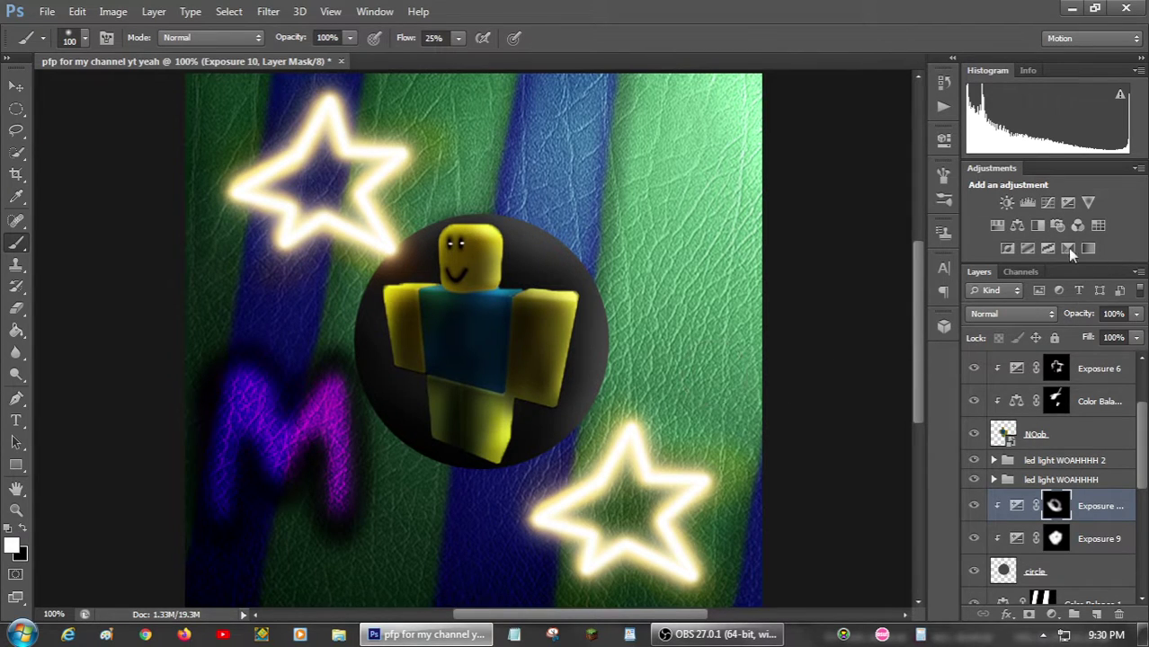
Add a third Exposure adjustment of +3.45 clipped to the "circle" layer and fill its mask with black.
left_click(1068, 204)
left_click_drag(833, 230, 866, 227)
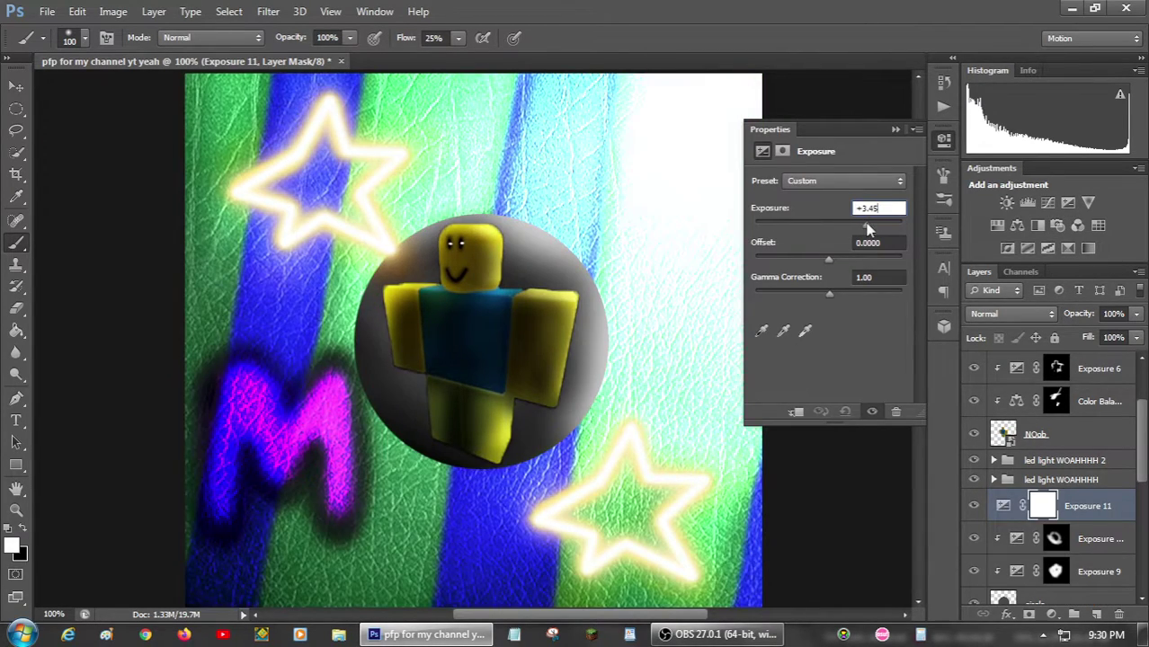
left_click(799, 412)
left_click(477, 232)
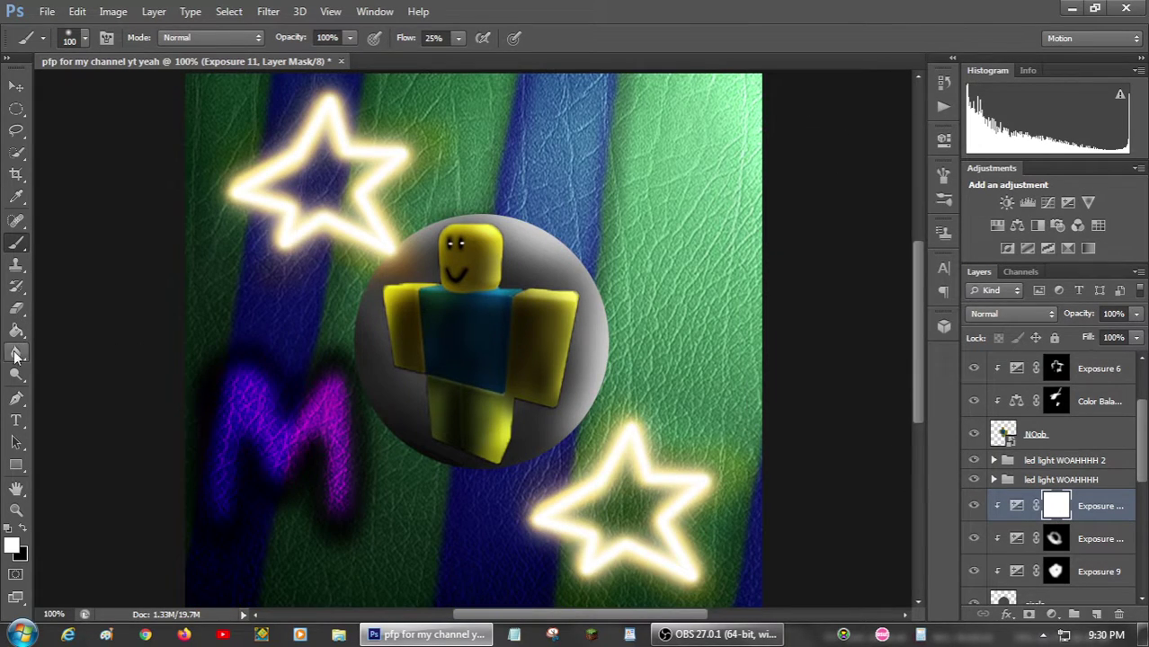
left_click(16, 330)
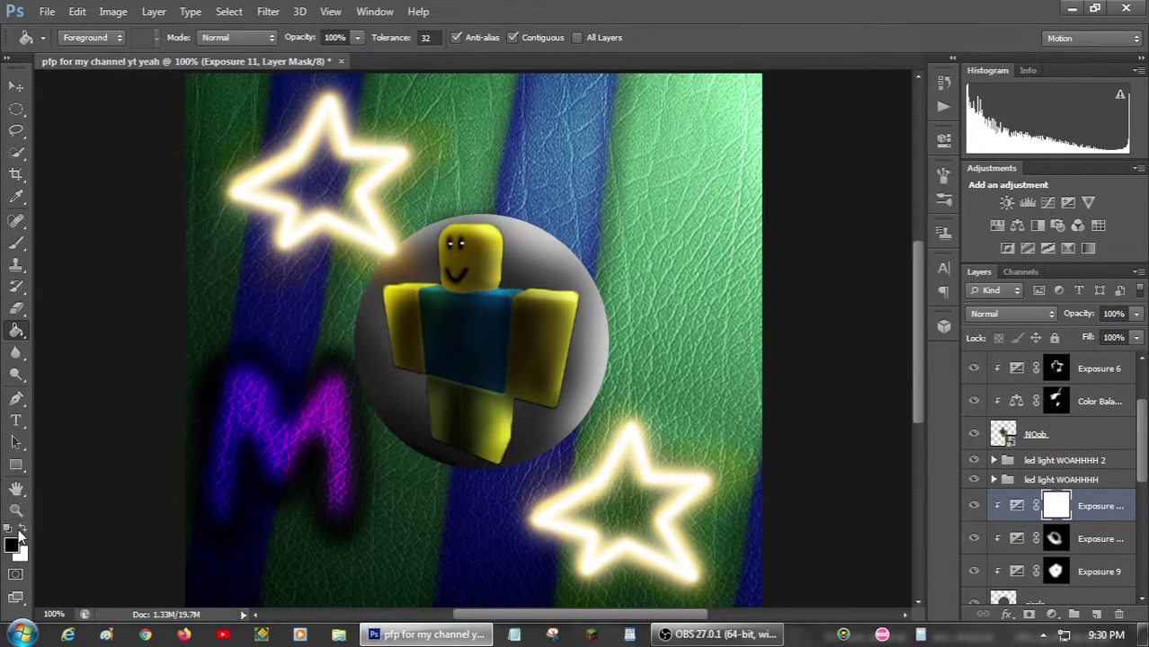
left_click(328, 424)
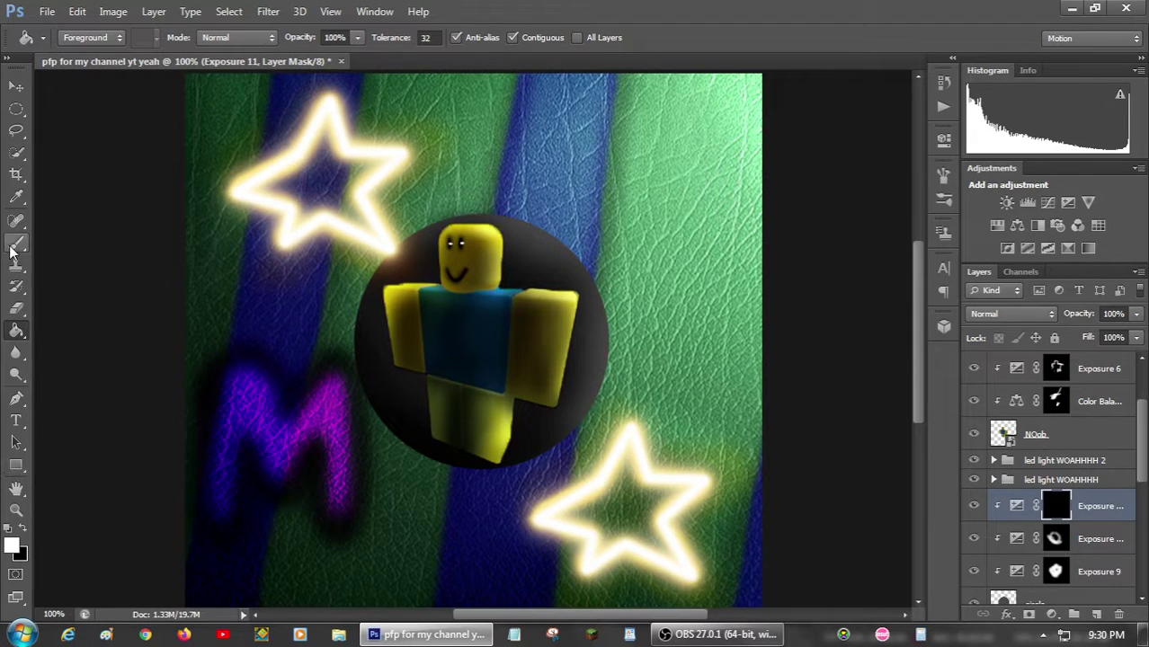